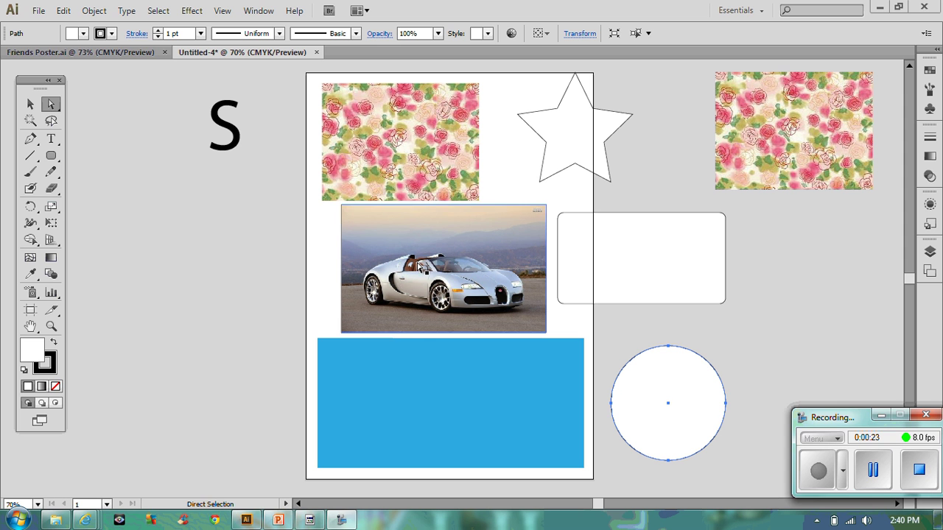
Lay the rounded rectangle over the car photo with no fill and select both together.
click(30, 104)
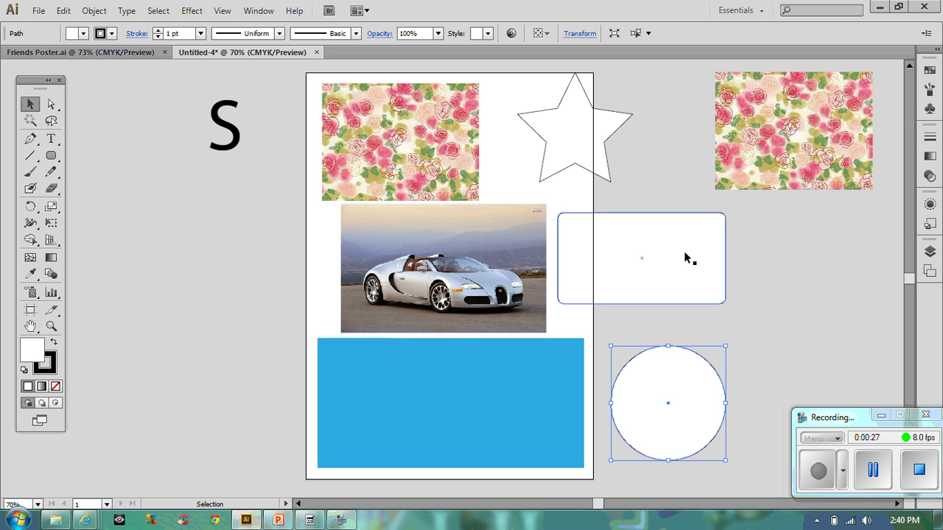
drag(684, 258, 530, 276)
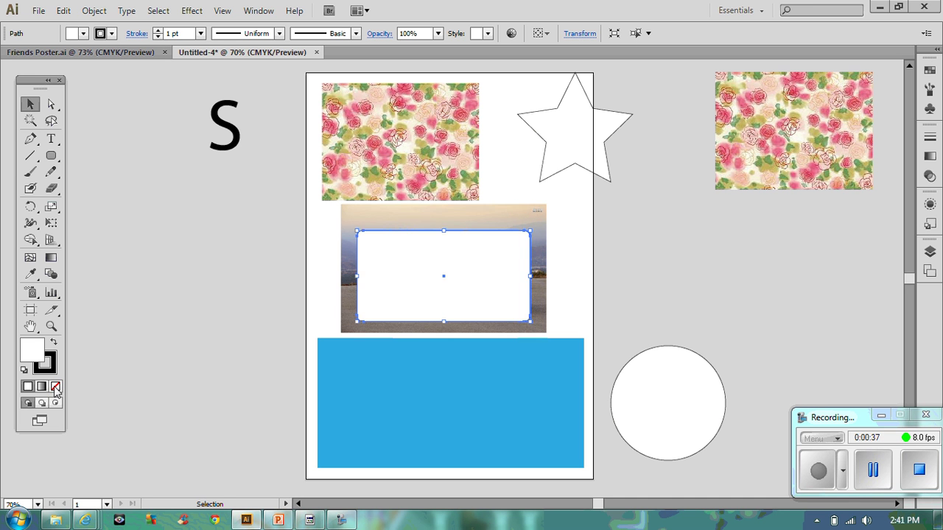
click(55, 386)
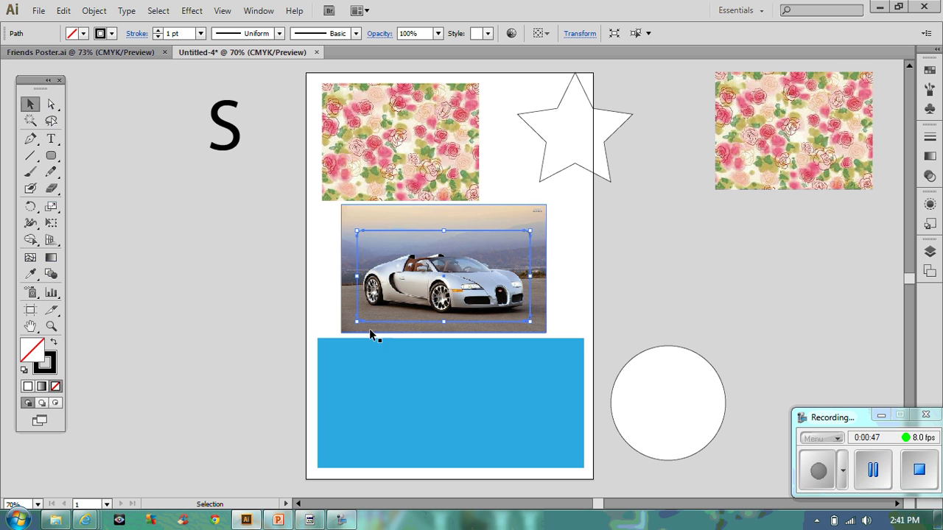
shift+click(544, 231)
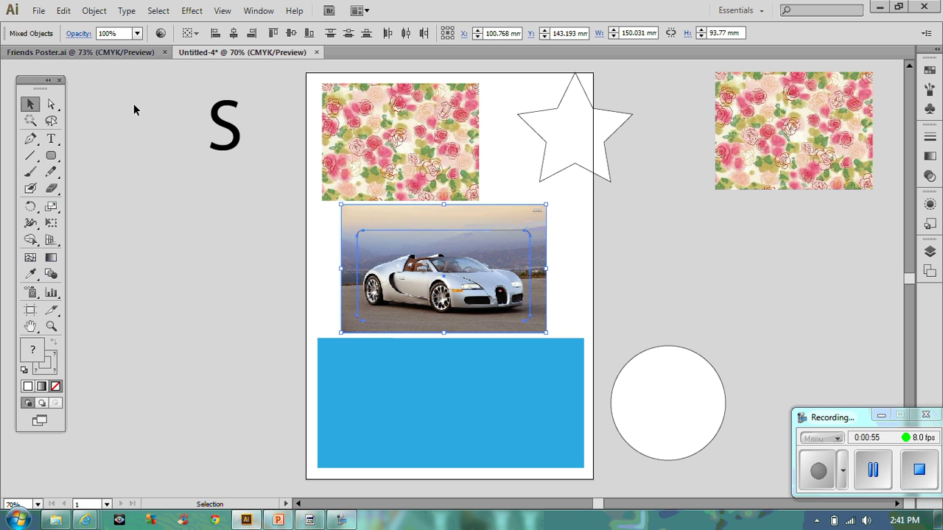
Clip the car photo to the rounded rectangle with Object > Clipping Mask > Make.
click(92, 10)
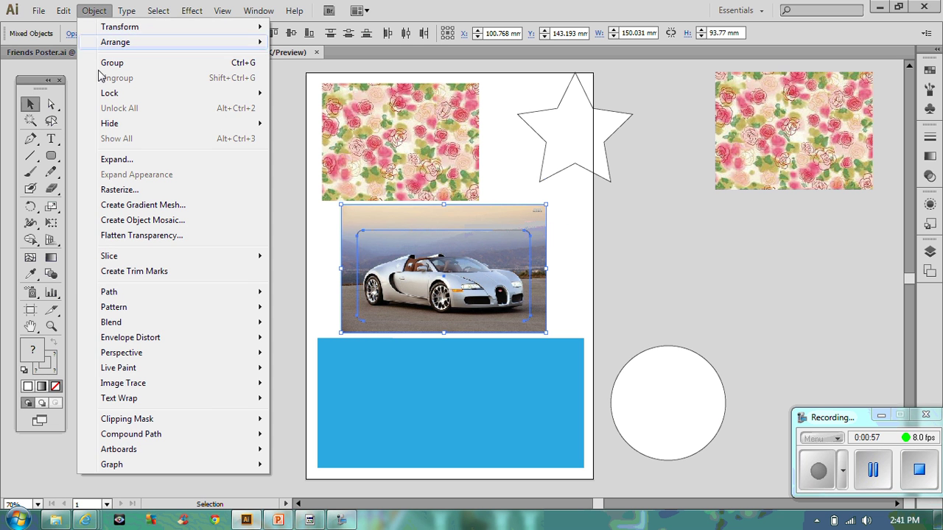
mouse_move(213, 419)
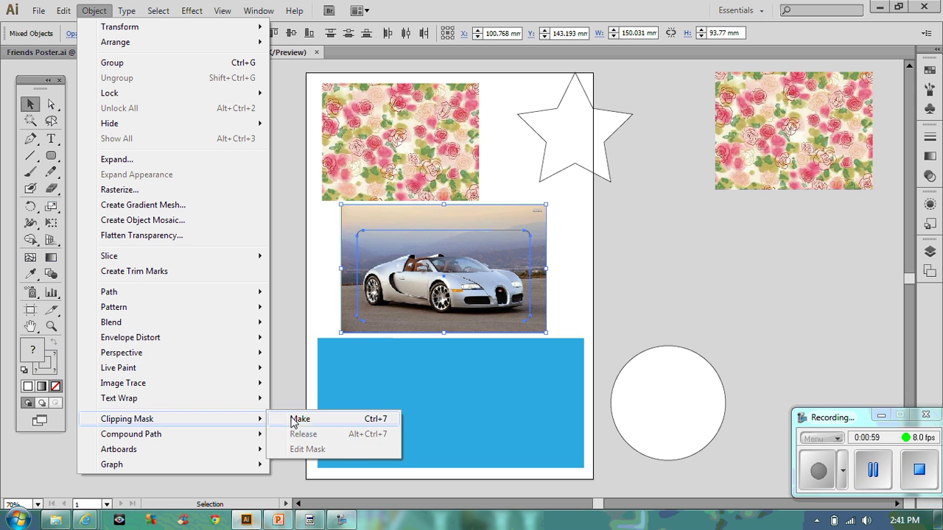
click(342, 421)
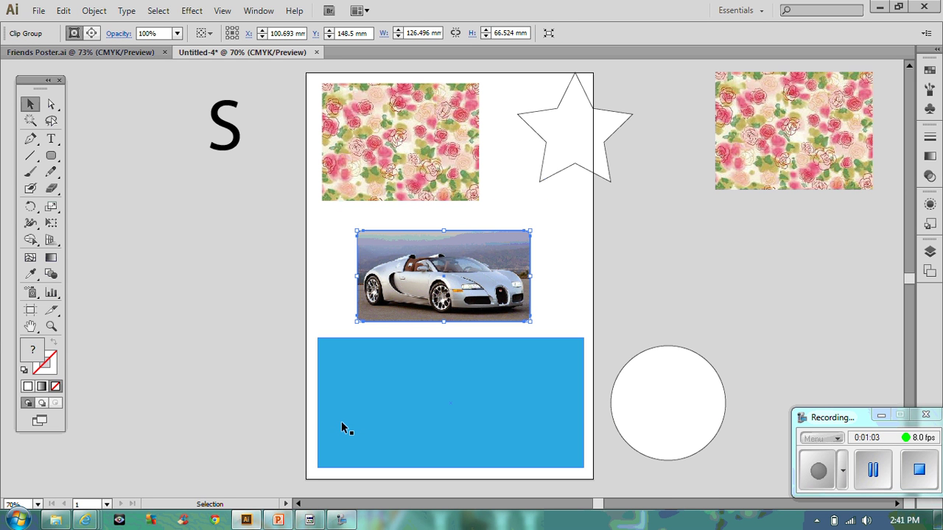
Move the framed car photo left and resize it by a corner handle.
click(230, 235)
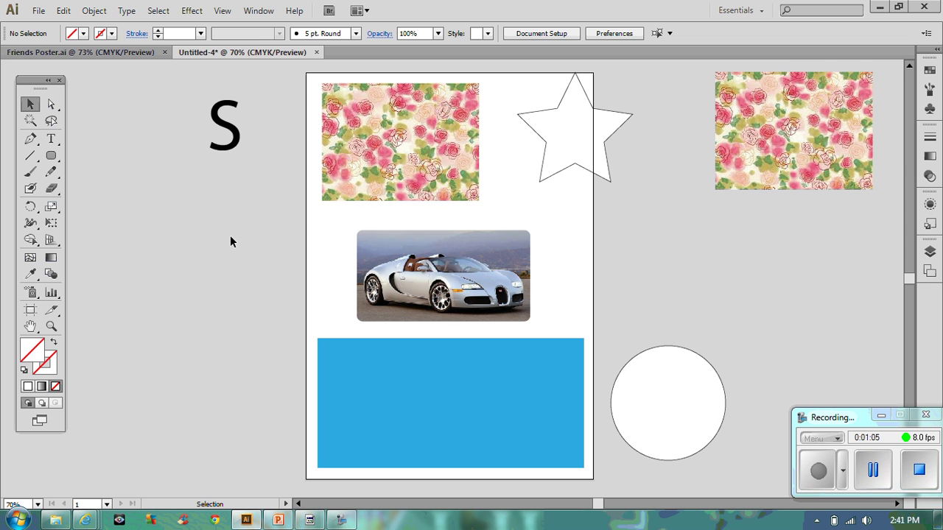
drag(412, 271, 374, 266)
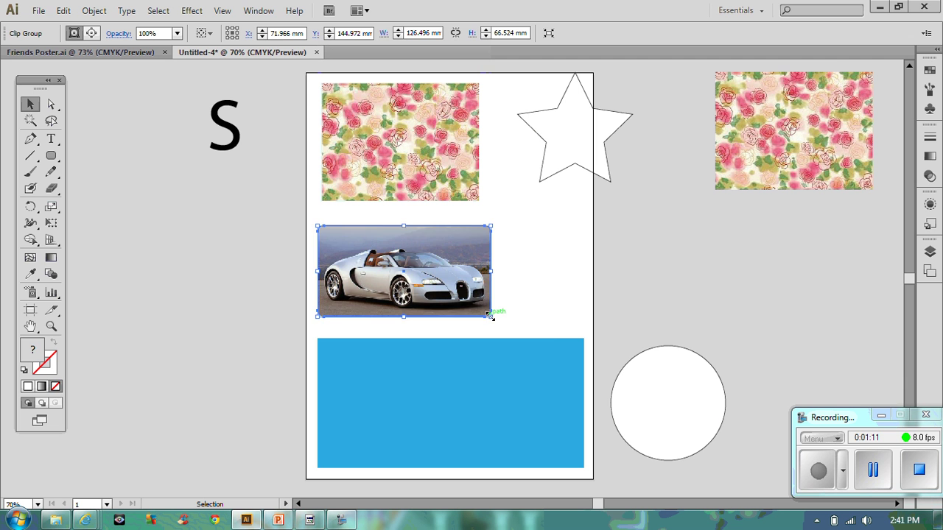
drag(490, 316, 467, 304)
click(579, 282)
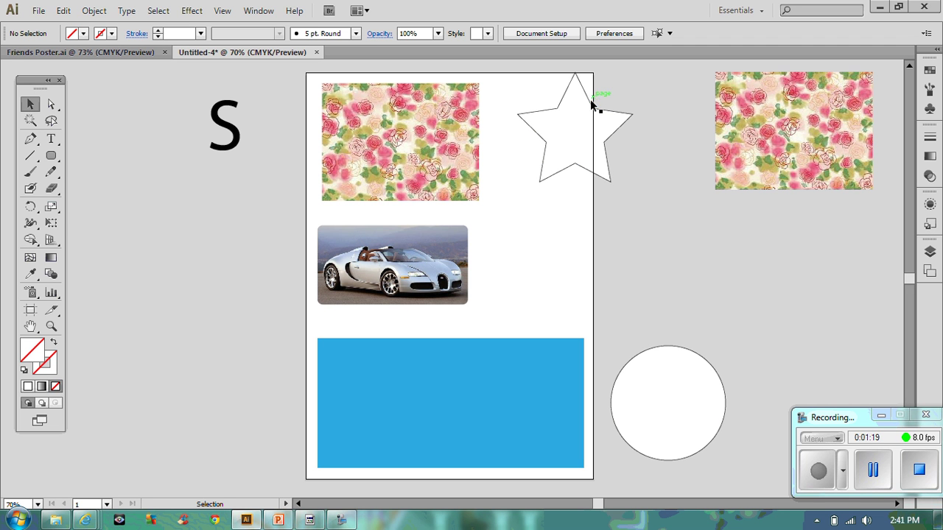
Clip the floral image inside the no-fill star with Ctrl+7 and move it beside the car.
drag(591, 104, 421, 115)
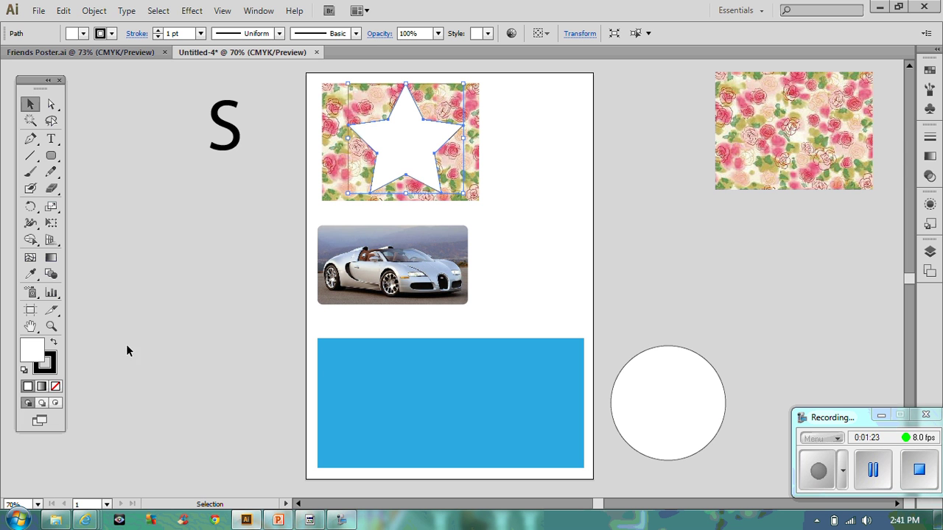
click(55, 386)
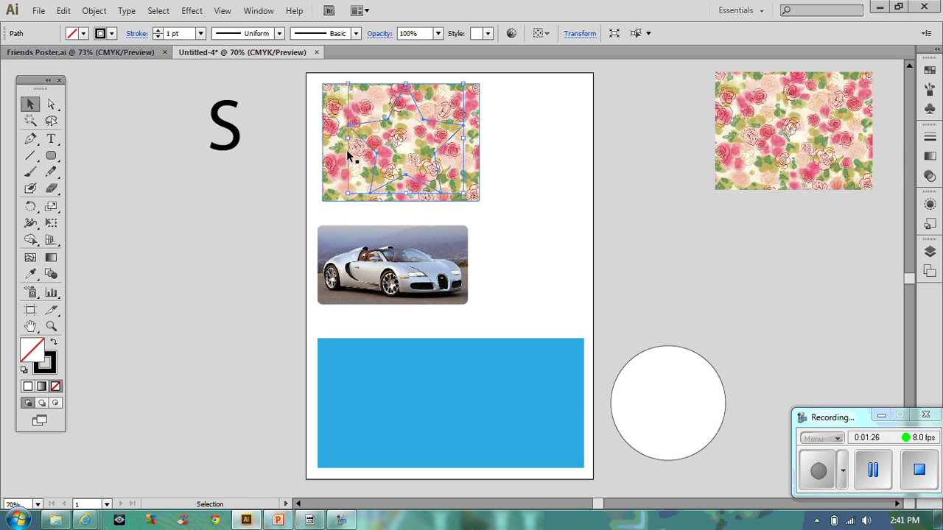
shift+click(476, 116)
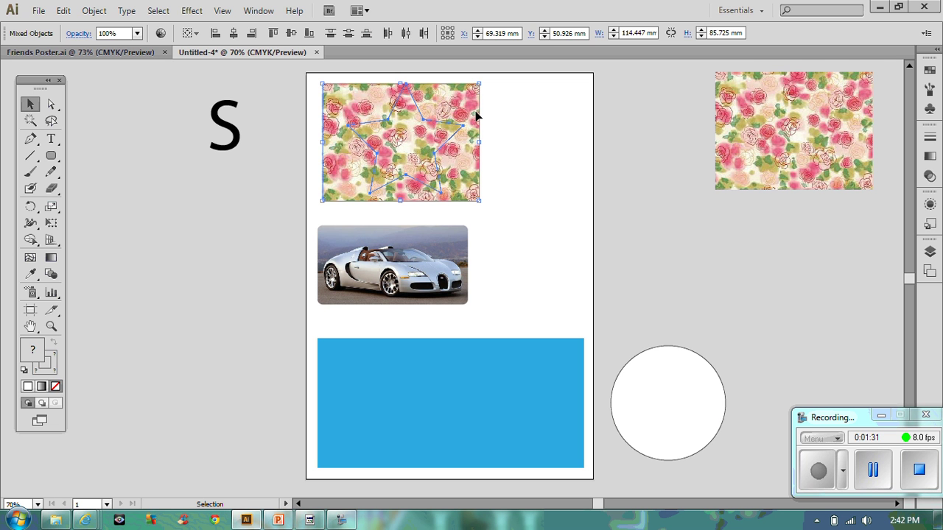
key(ctrl)
key(ctrl+7)
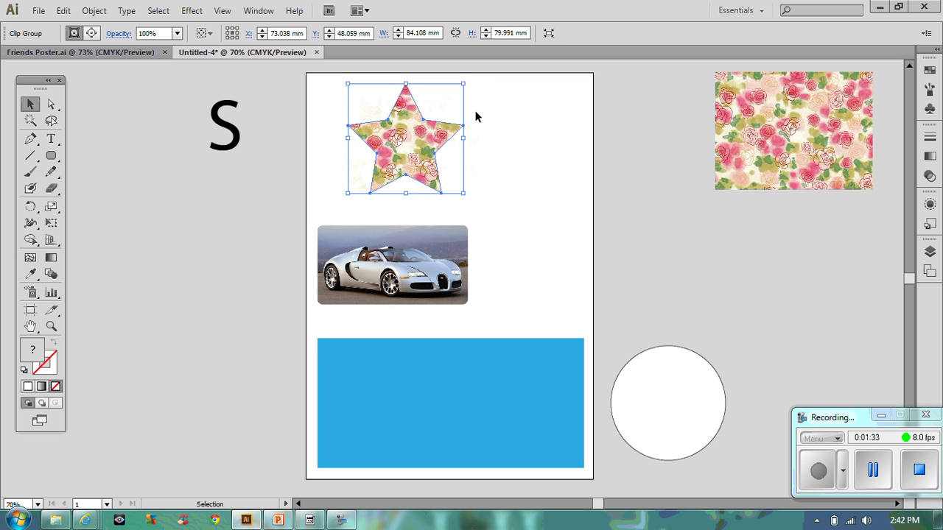
drag(416, 128, 548, 249)
click(643, 261)
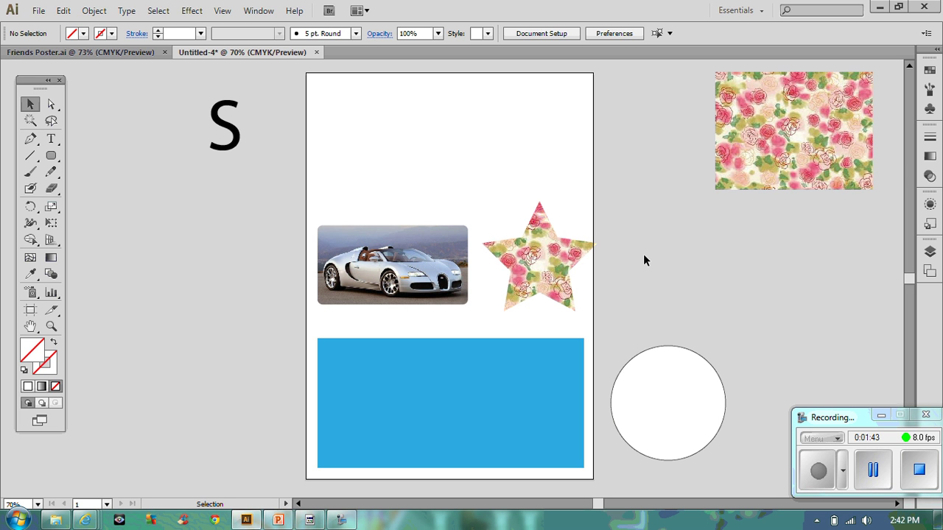
Duplicate the white circle, park the copy right of the artboard, and move the original onto the blue rectangle.
click(668, 403)
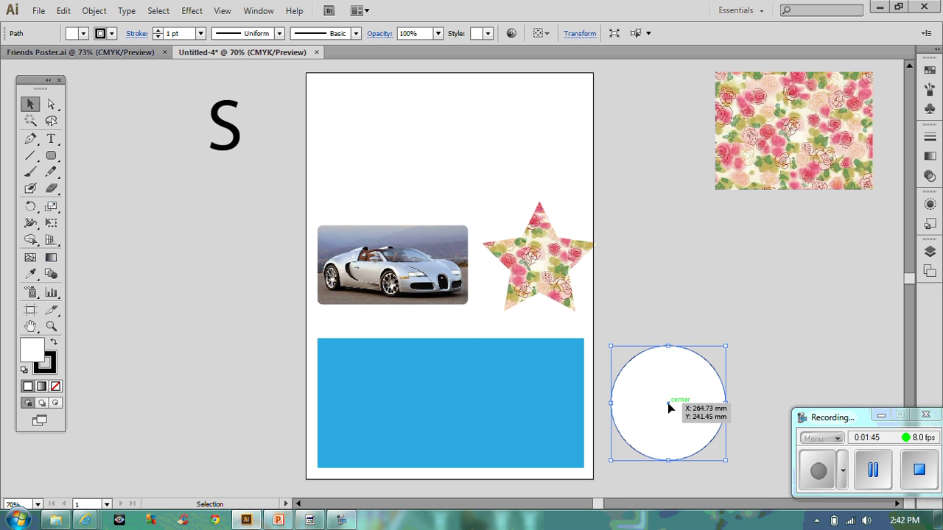
key(ctrl+c)
key(ctrl+v)
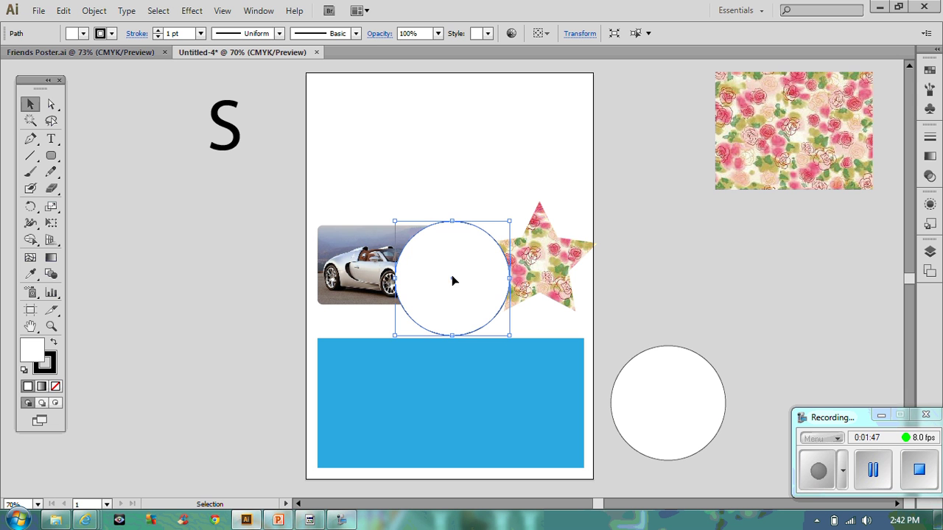
drag(453, 280, 802, 322)
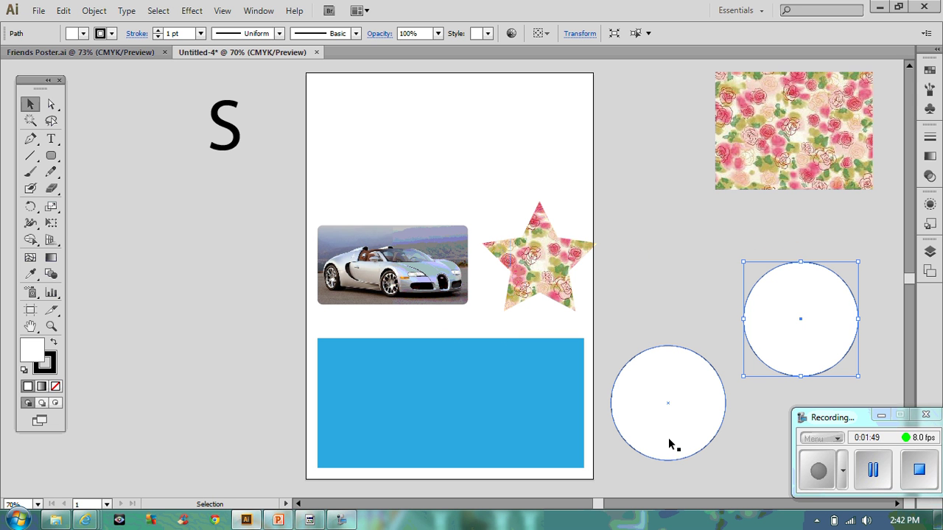
drag(669, 407, 441, 403)
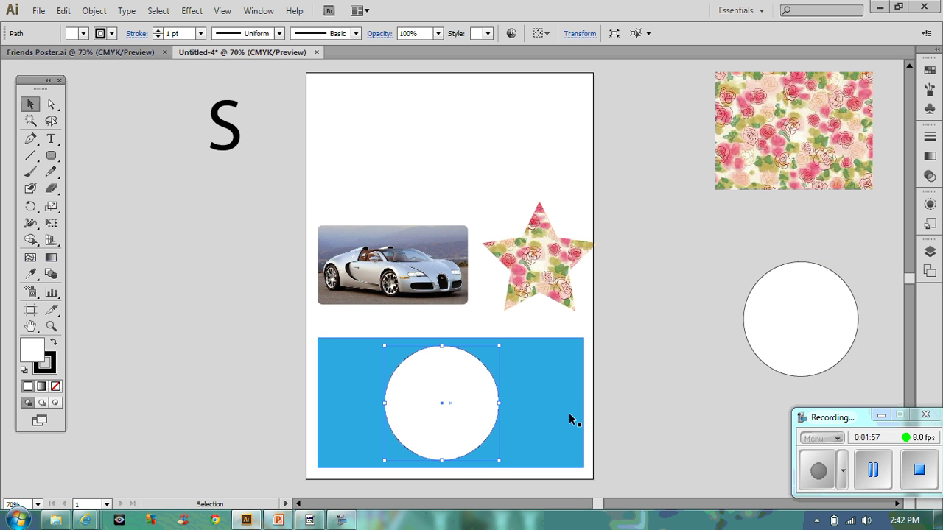
Open the Pathfinder panel from the Window menu and dock it in the right panel area.
click(259, 11)
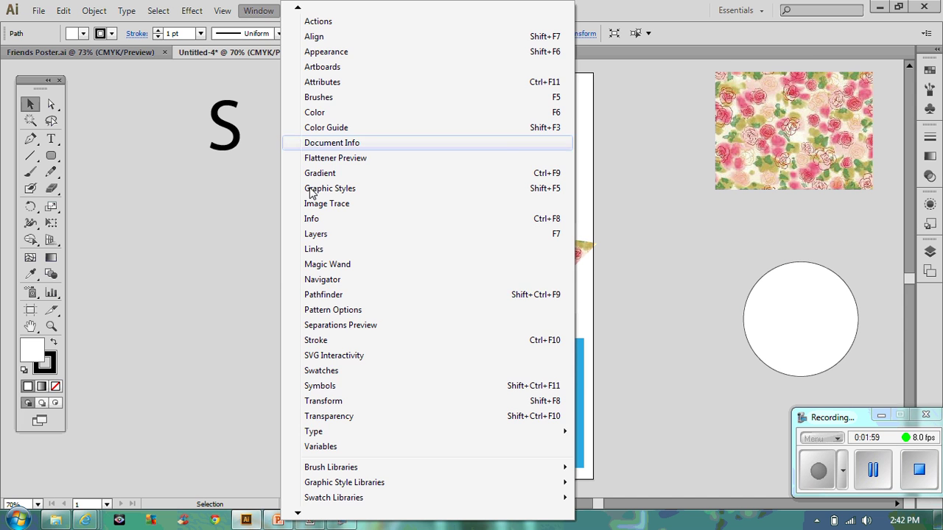
click(361, 295)
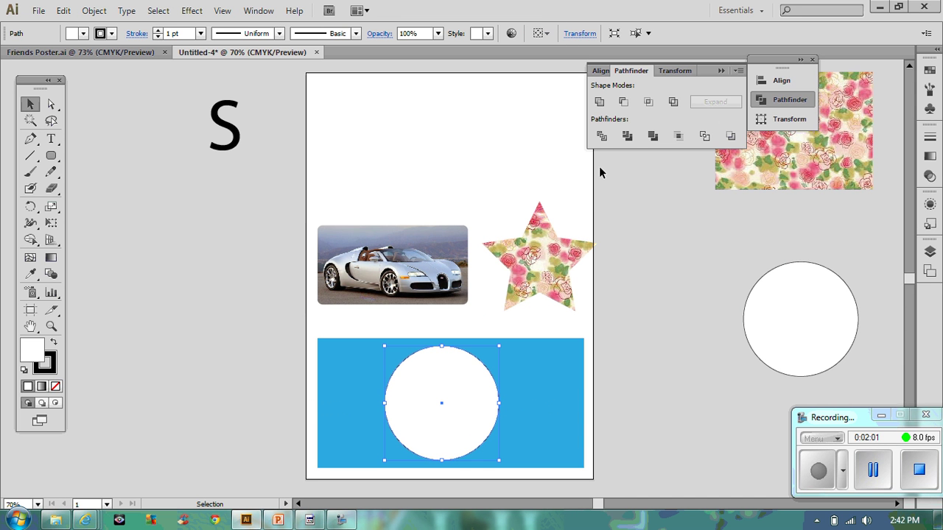
click(812, 59)
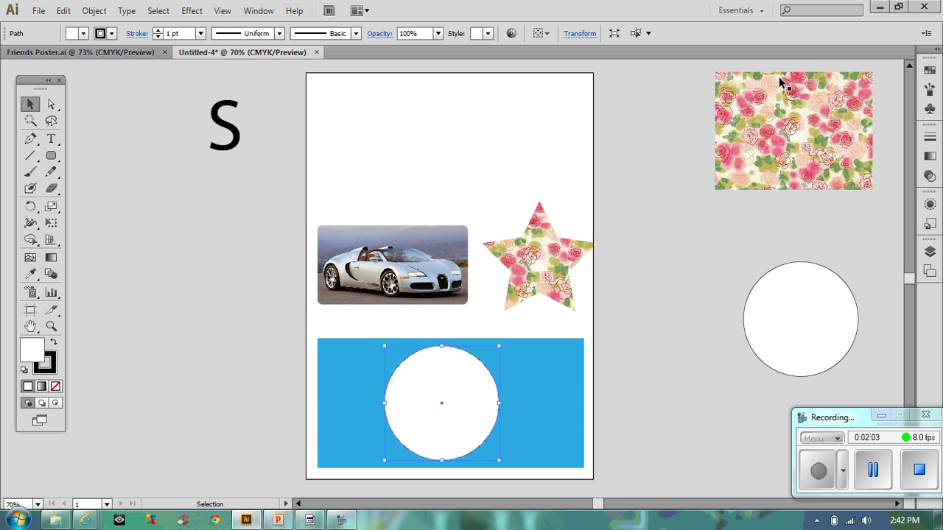
click(729, 92)
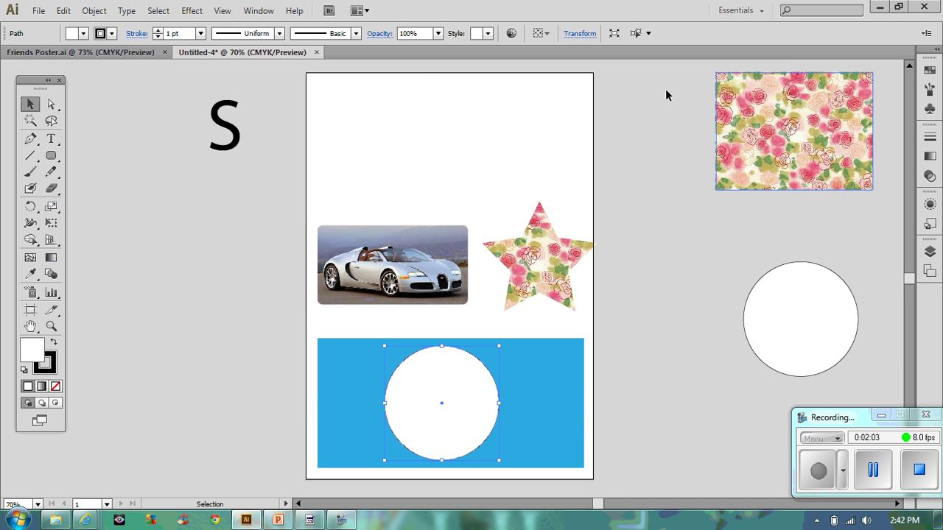
click(259, 10)
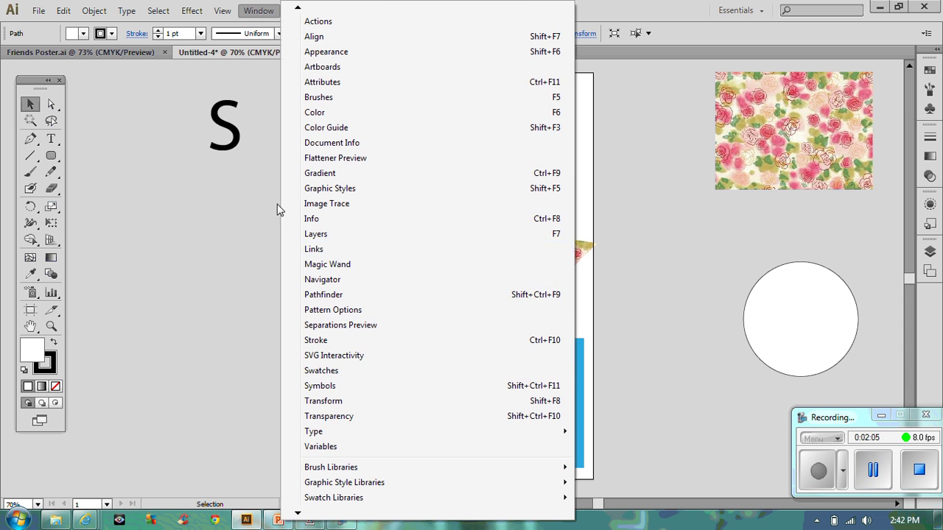
click(380, 295)
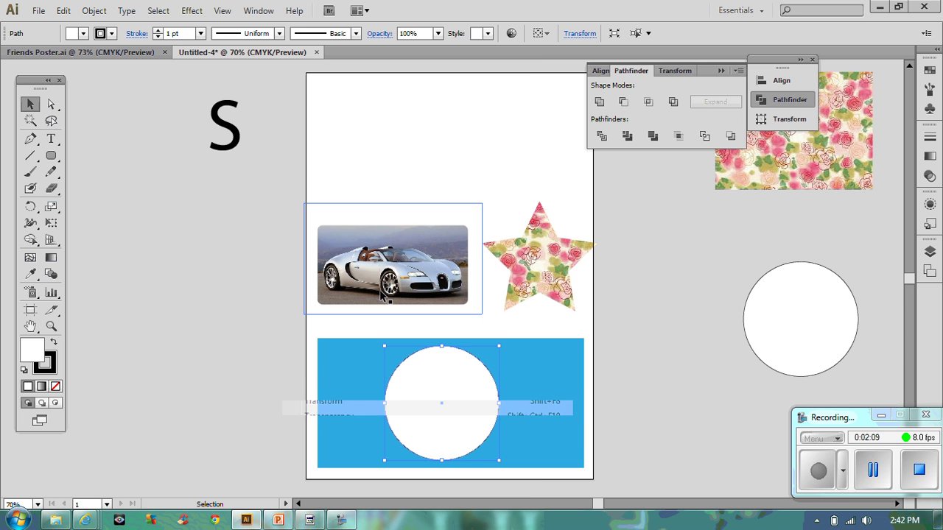
click(638, 76)
click(789, 99)
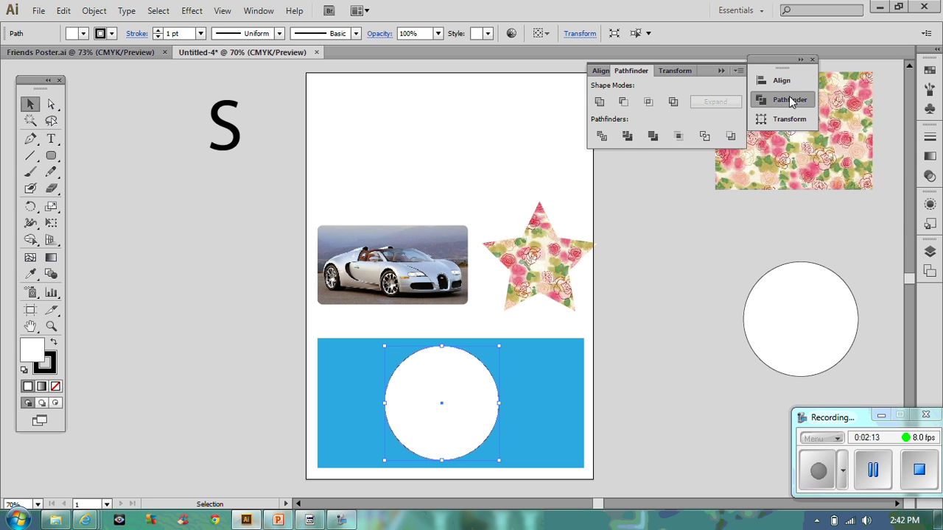
click(799, 59)
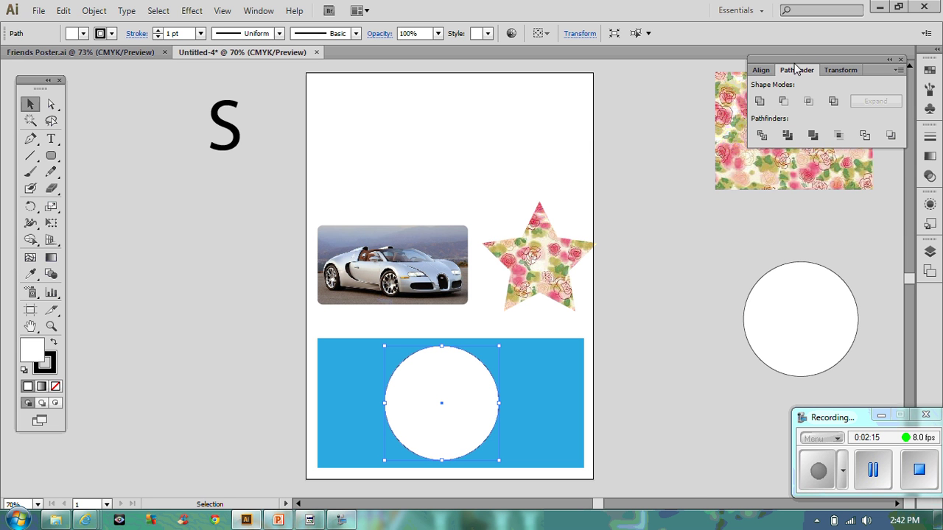
drag(819, 59, 830, 55)
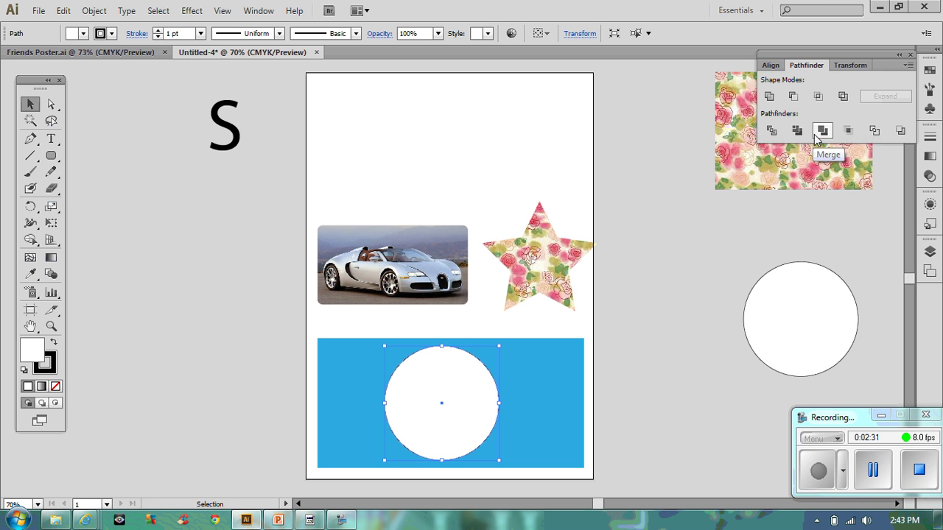
Remove the circle's fill, select it with the blue rectangle, and split them with Pathfinder Divide.
click(771, 131)
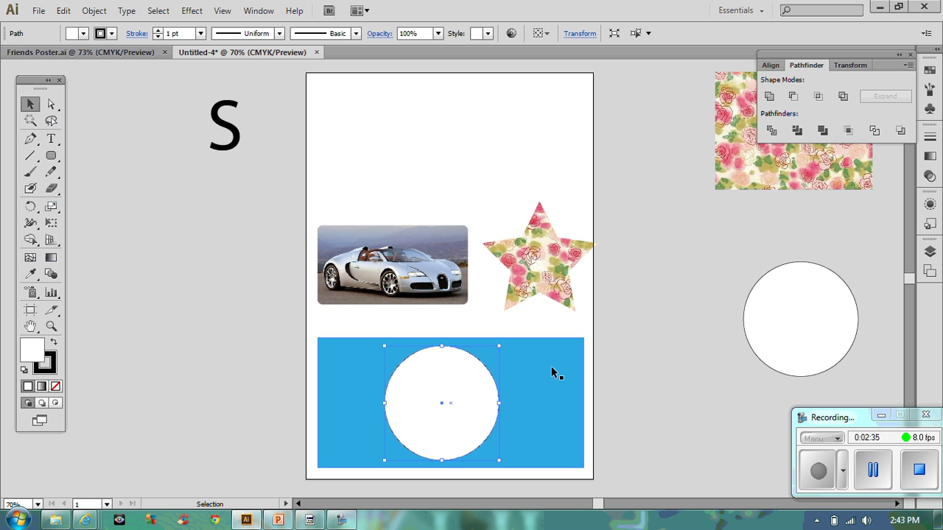
click(56, 386)
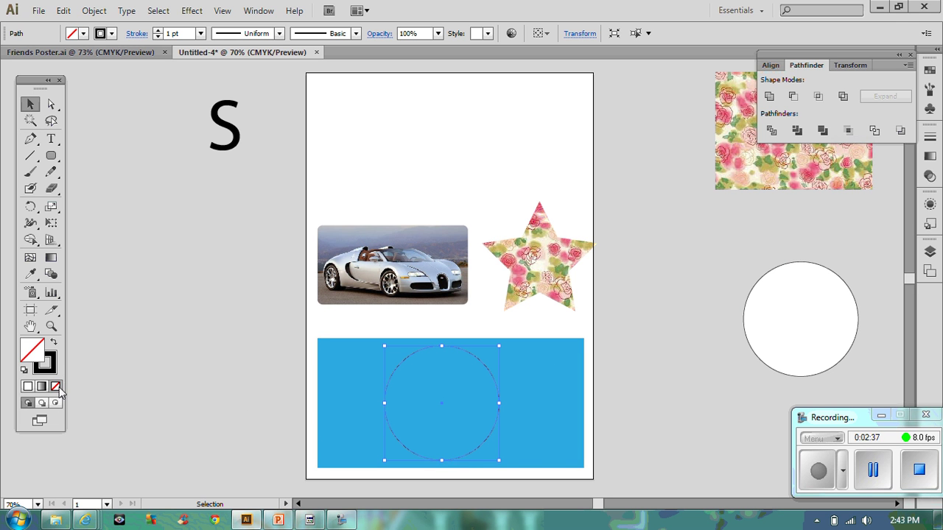
shift+click(512, 376)
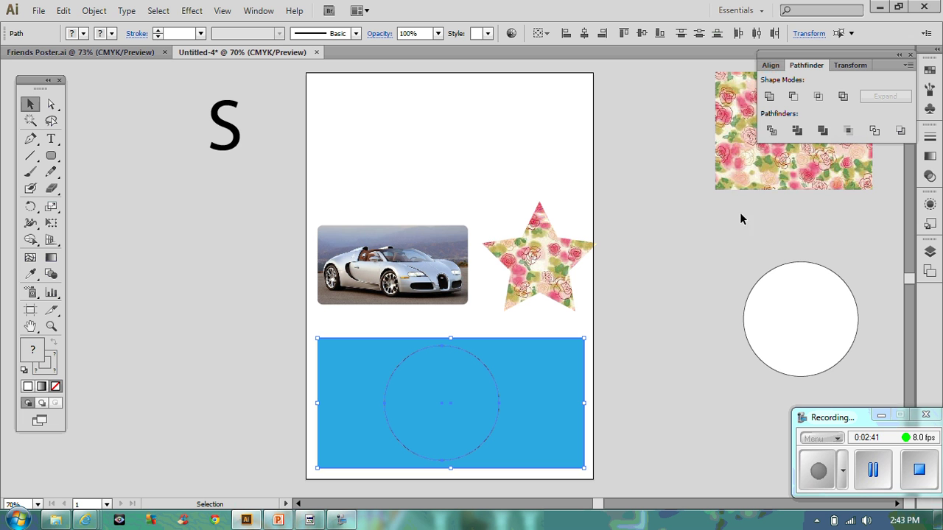
click(771, 131)
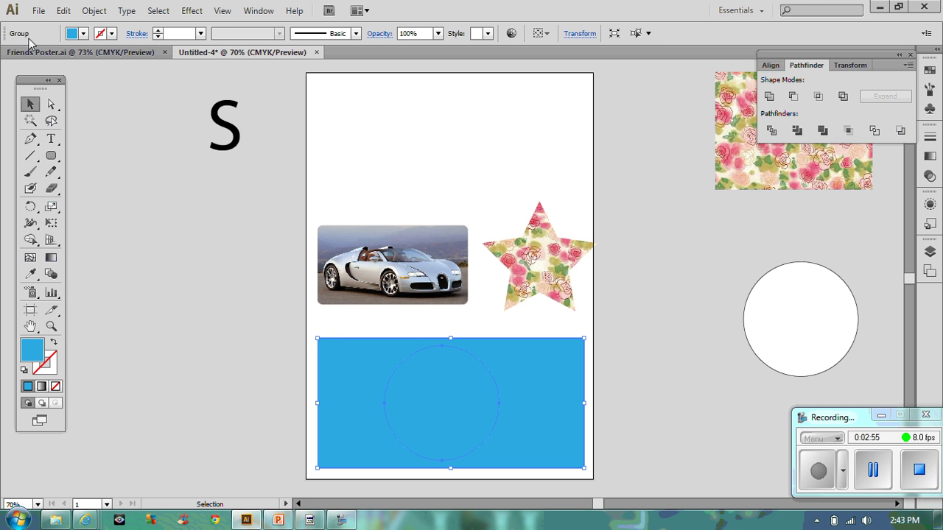
Fill the circle path inside the divided blue rectangle with white using Direct Selection.
click(88, 146)
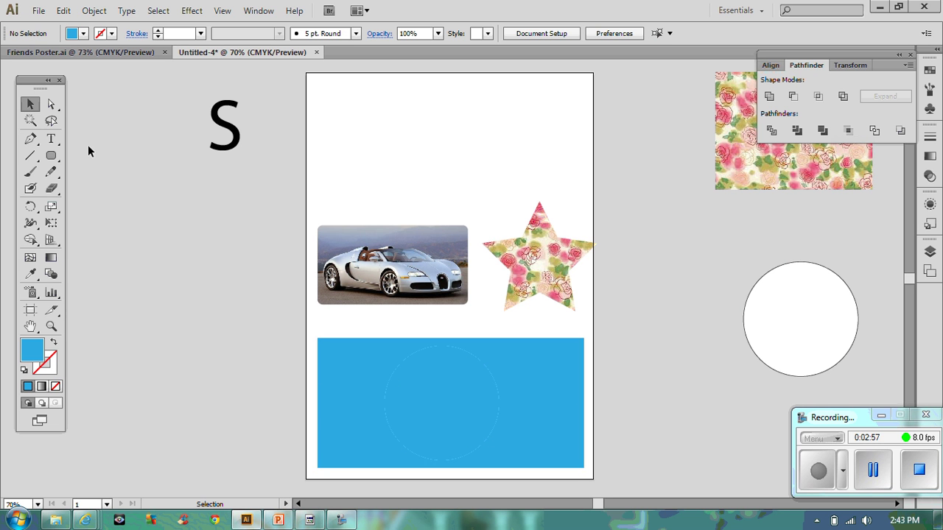
click(56, 105)
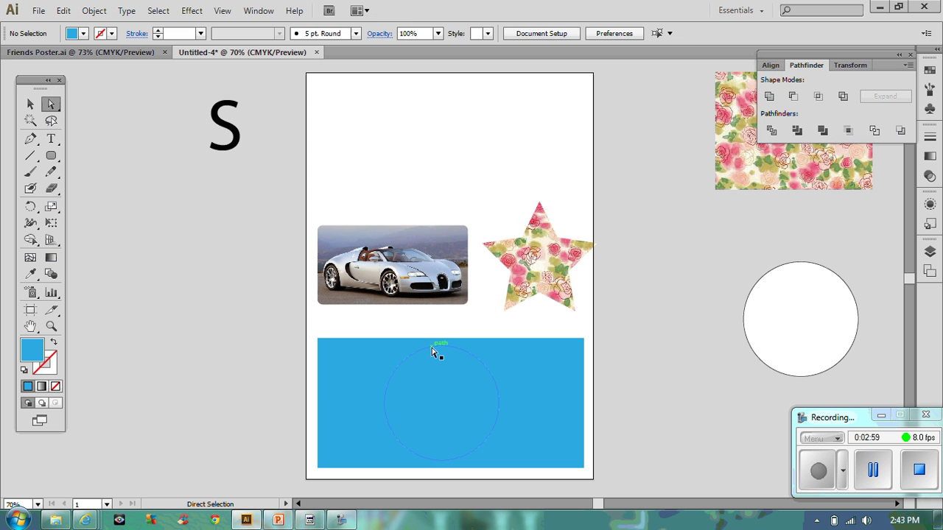
click(432, 351)
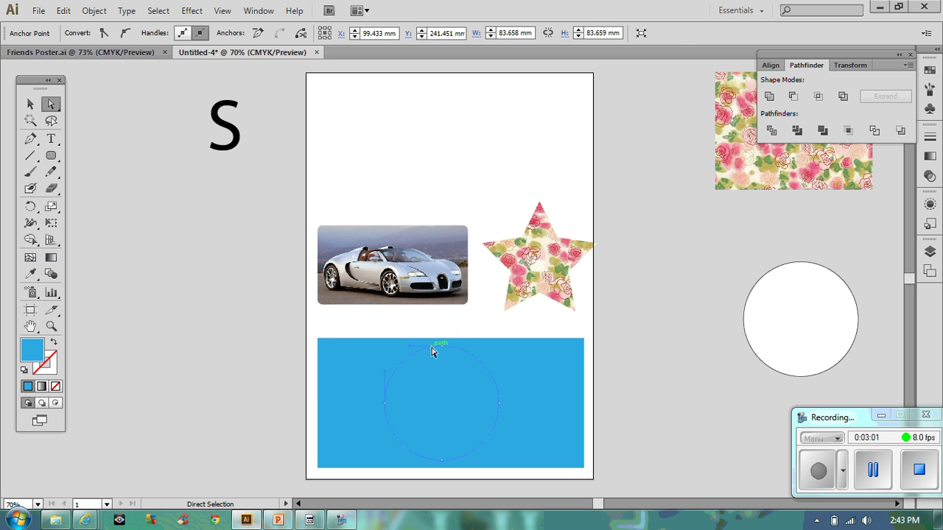
key(Delete)
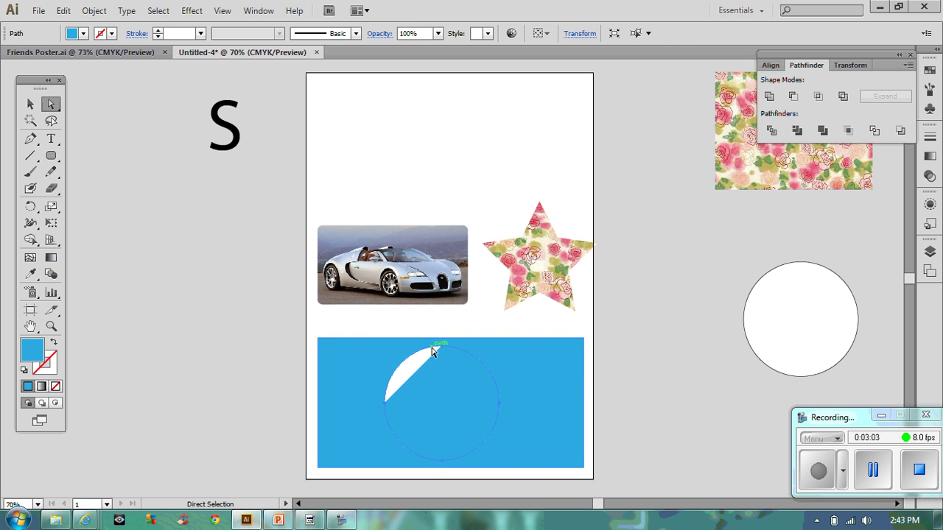
key(Delete)
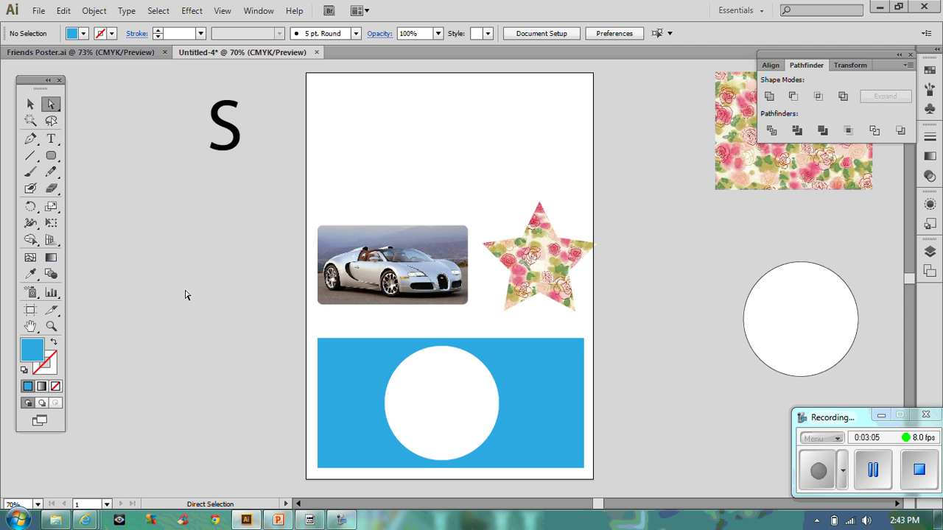
Bring the blue group to the front, settle it below the car, and move the spare circle beside the star.
click(30, 105)
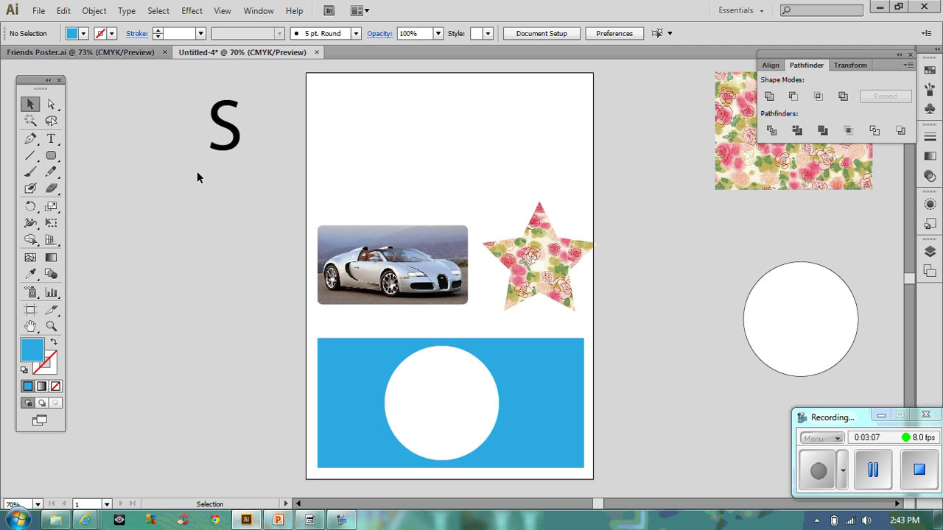
drag(546, 409, 571, 277)
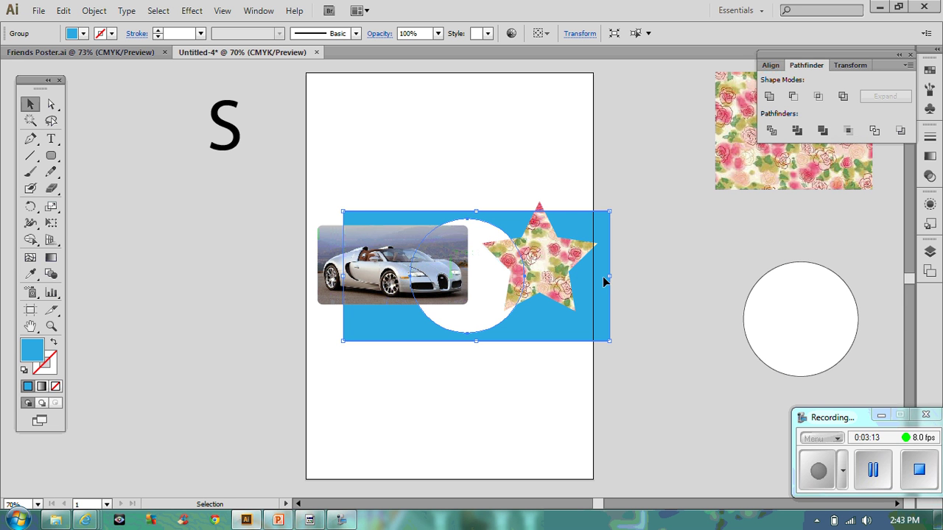
right_click(603, 277)
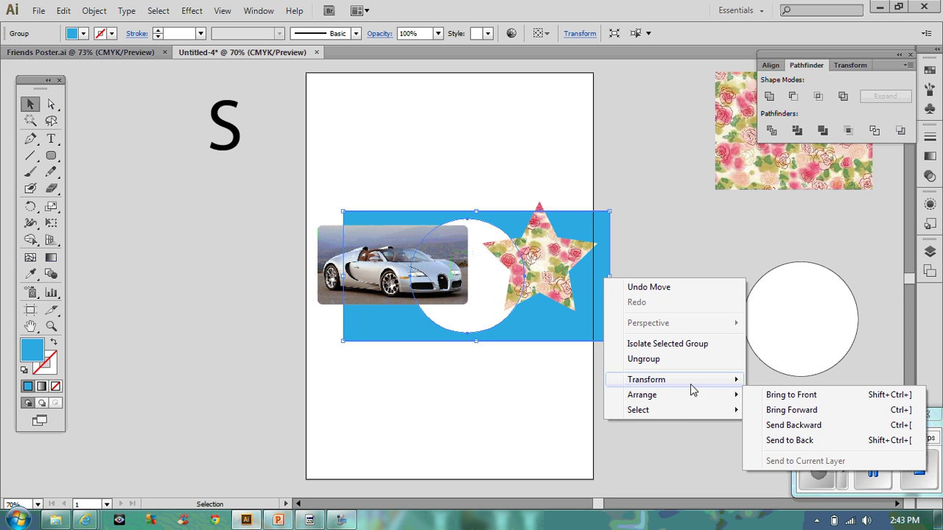
mouse_move(709, 401)
click(780, 394)
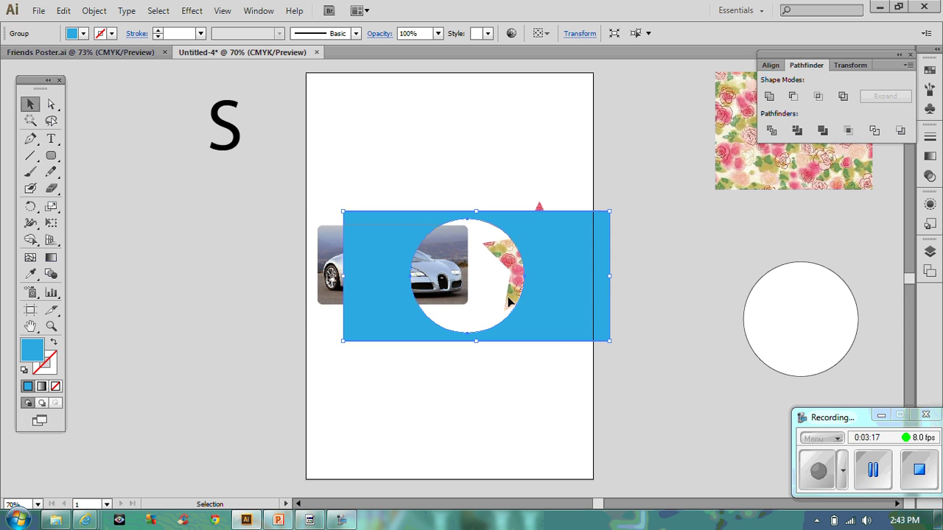
drag(552, 280, 522, 275)
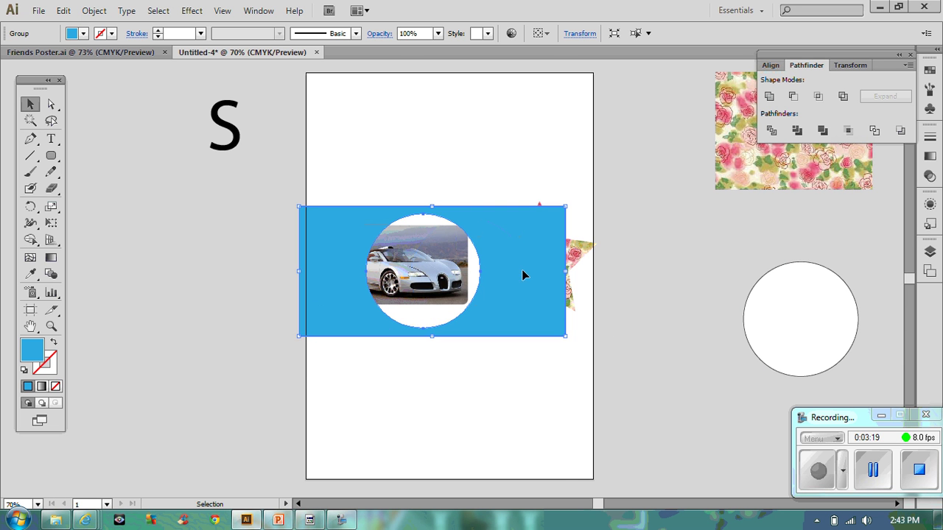
drag(522, 271, 533, 396)
click(620, 360)
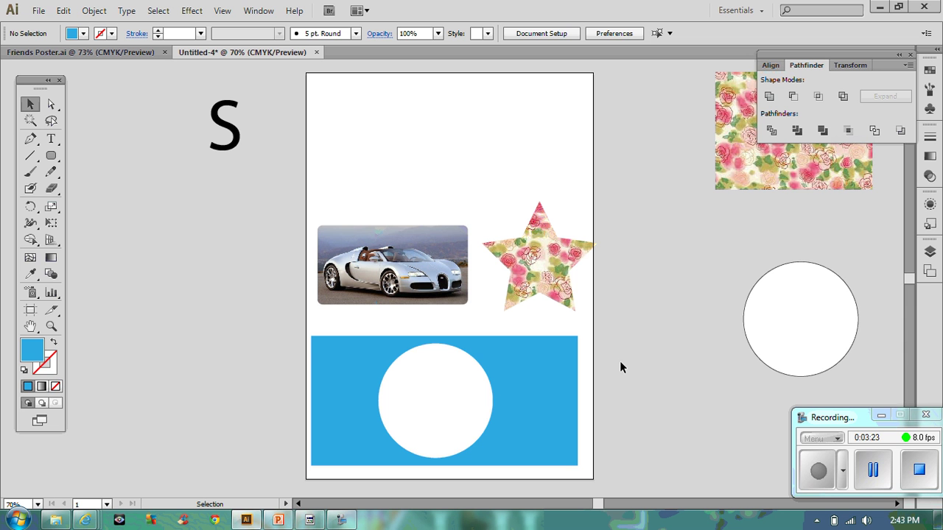
drag(812, 320, 685, 297)
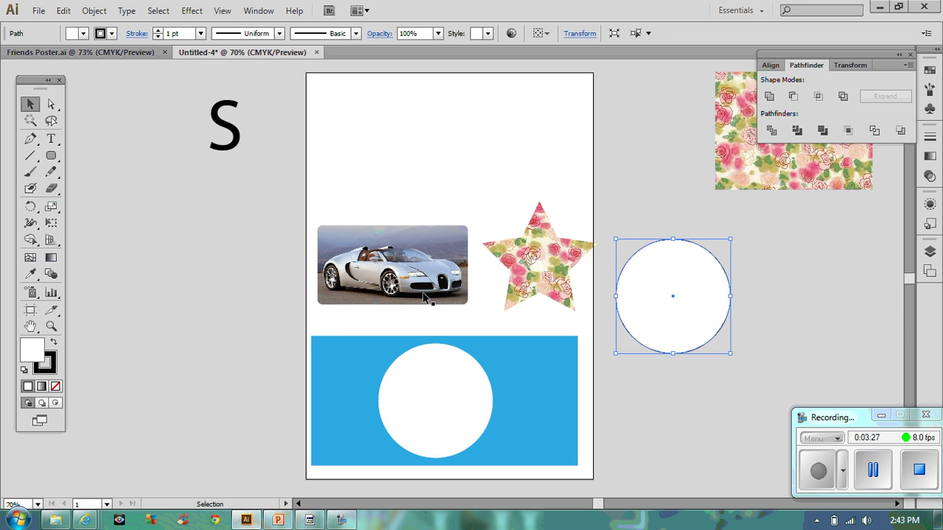
Place lego batma.png into the document through File > Place.
click(36, 13)
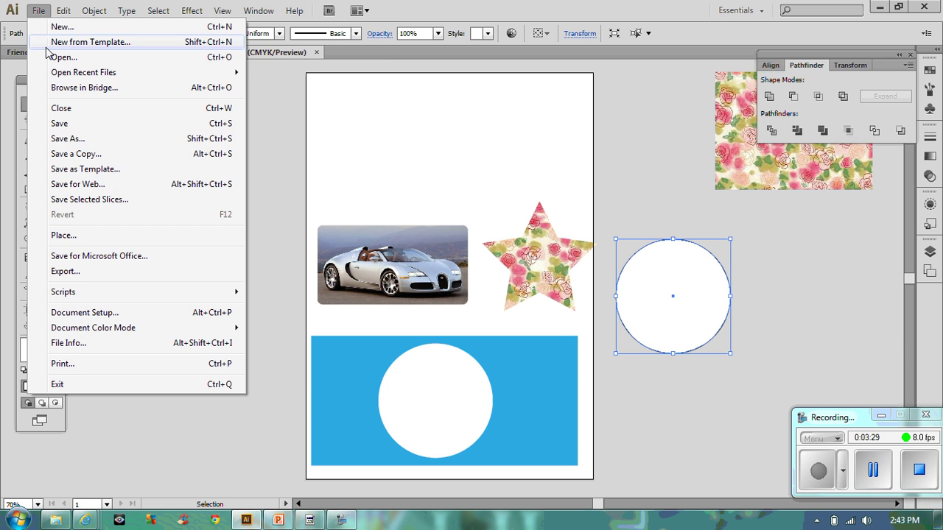
click(62, 235)
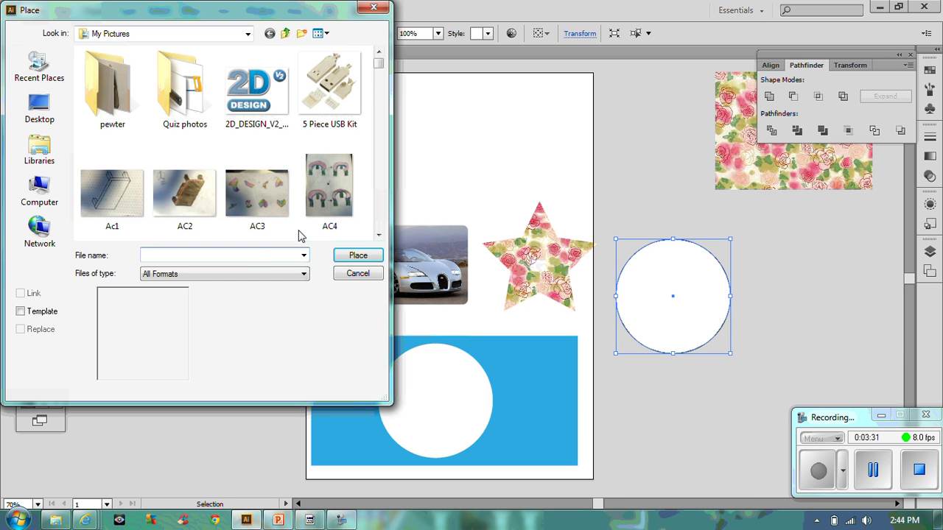
text(b)
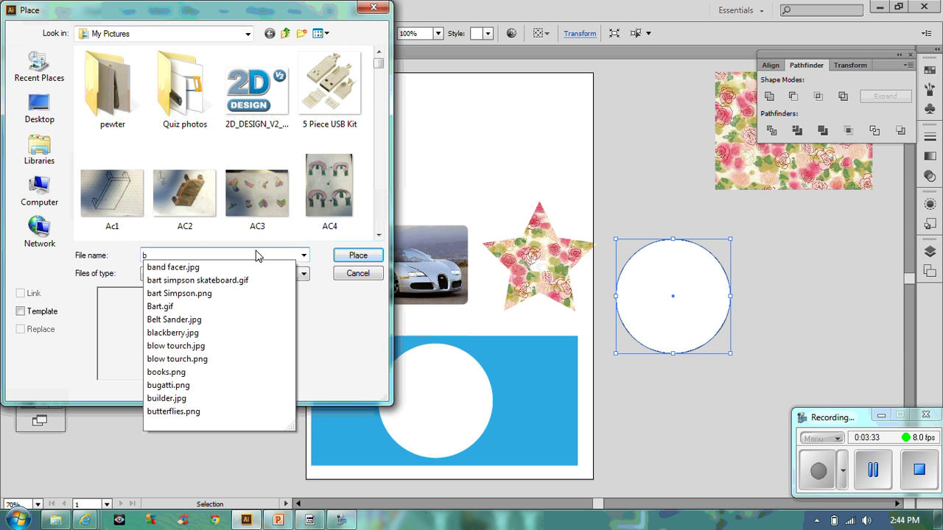
text(a)
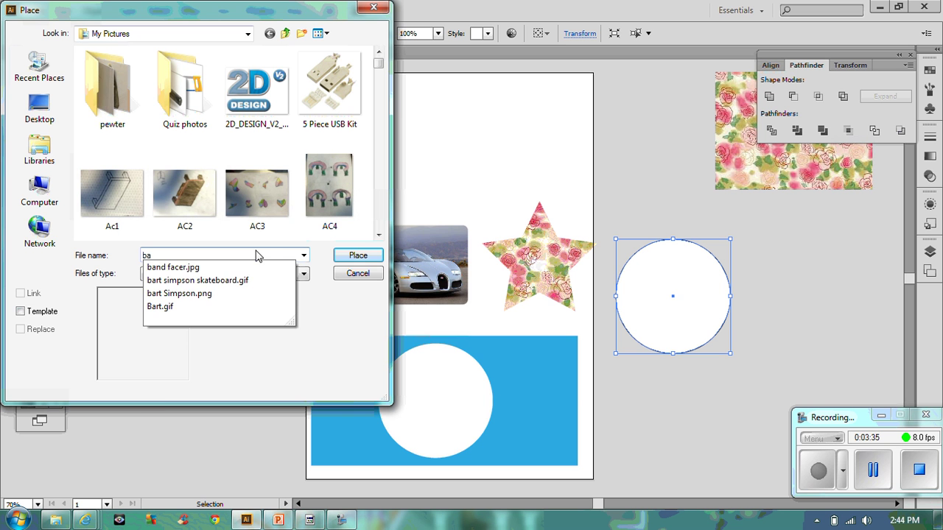
key(BackSpace)
key(BackSpace)
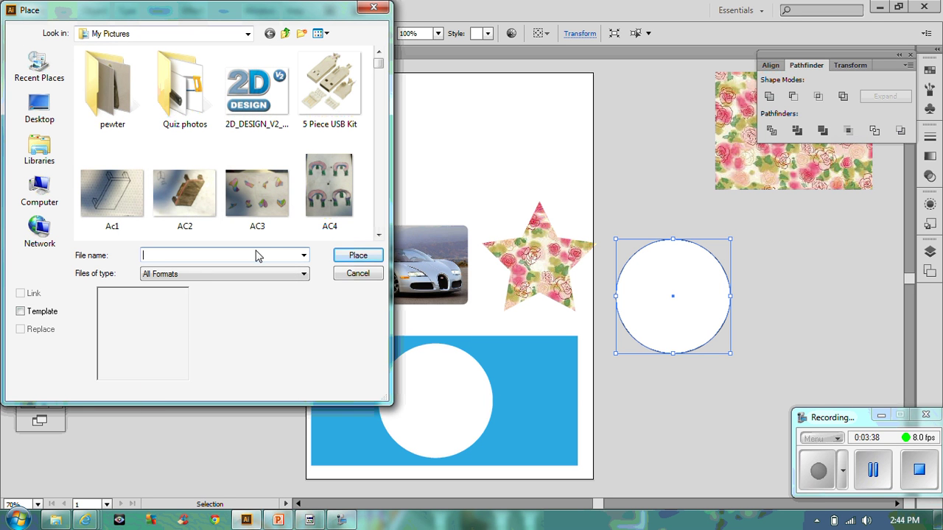
text(l)
key(Down)
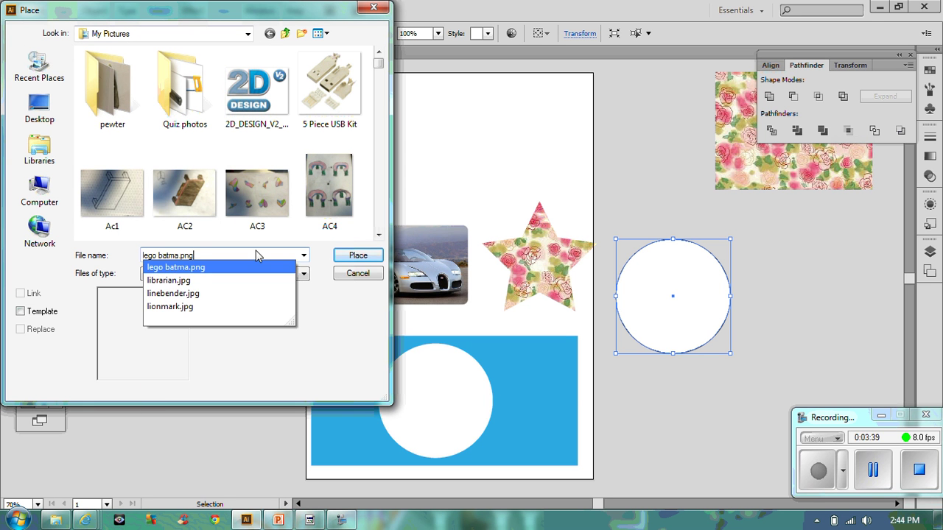
key(Return)
click(358, 256)
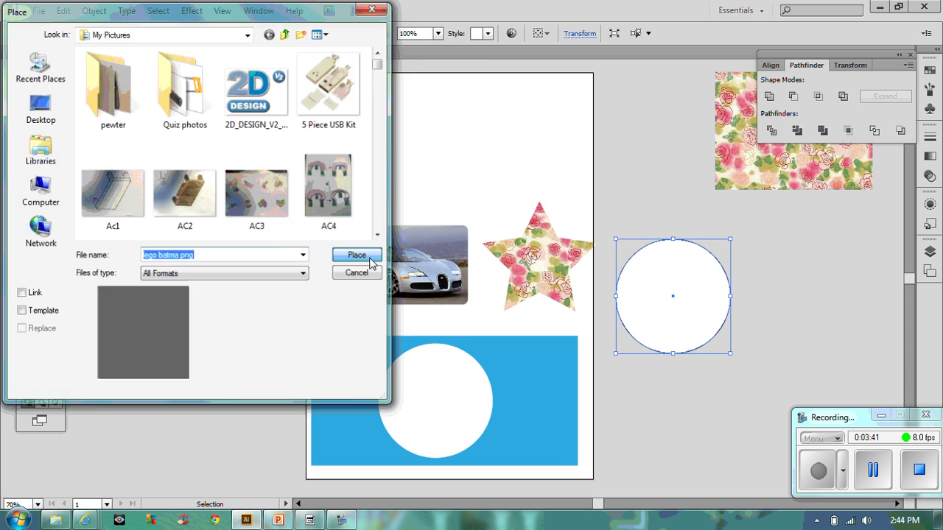
Enlarge the Batman image and set it behind the blue banner so it shows through the circle.
drag(461, 278, 243, 293)
drag(279, 360, 328, 406)
drag(221, 304, 393, 404)
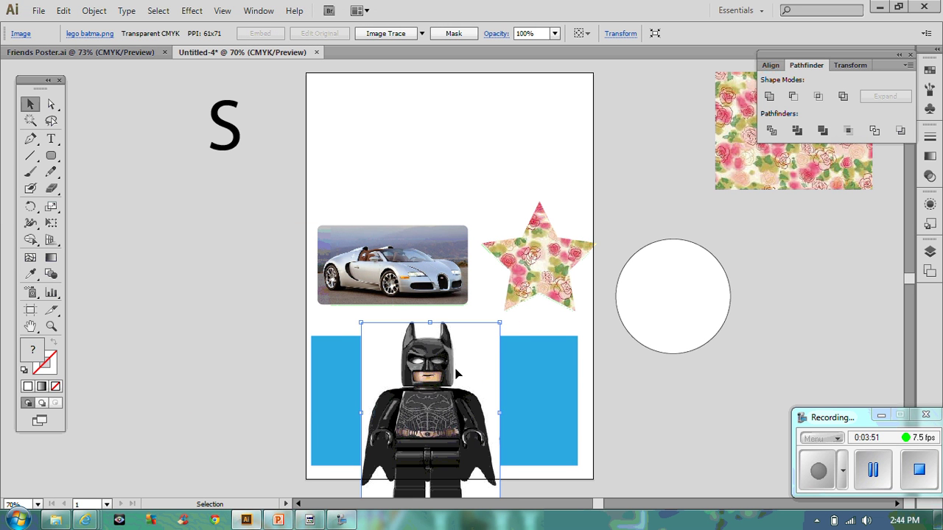
click(543, 377)
right_click(543, 379)
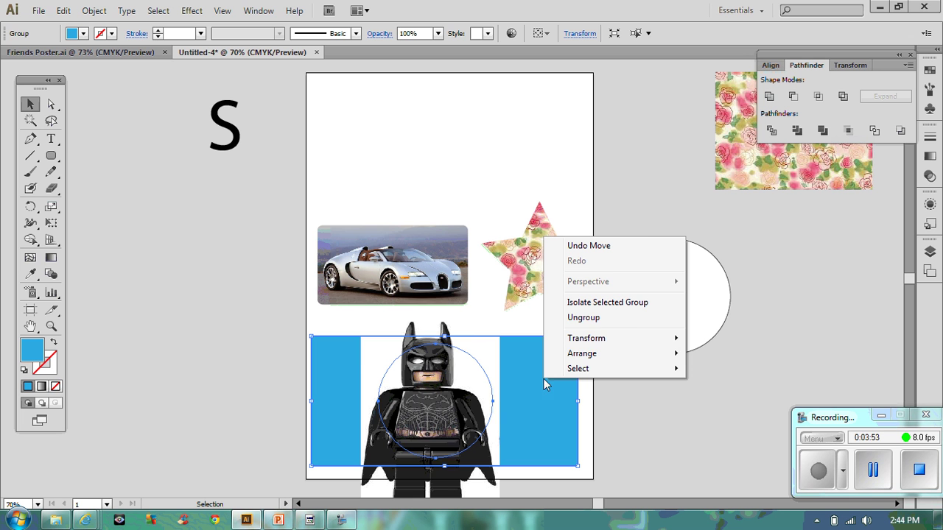
mouse_move(648, 354)
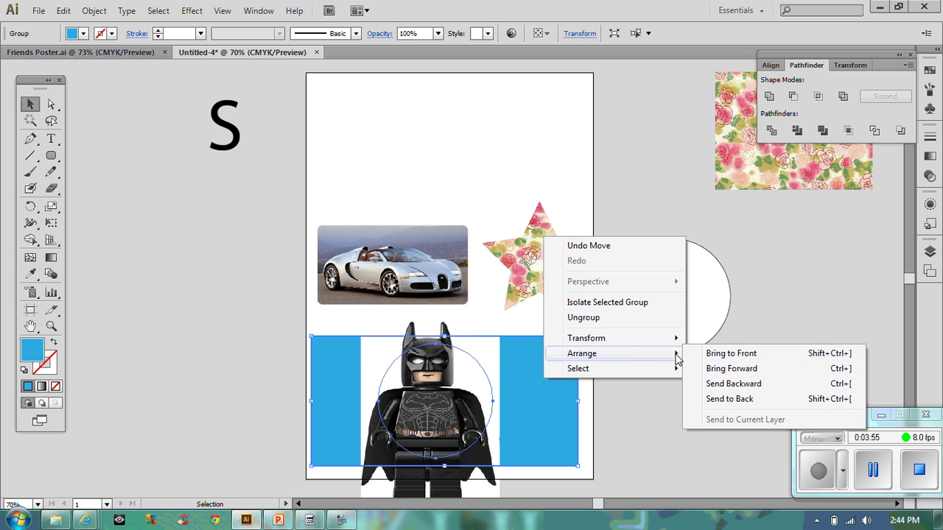
click(717, 355)
drag(516, 436, 516, 393)
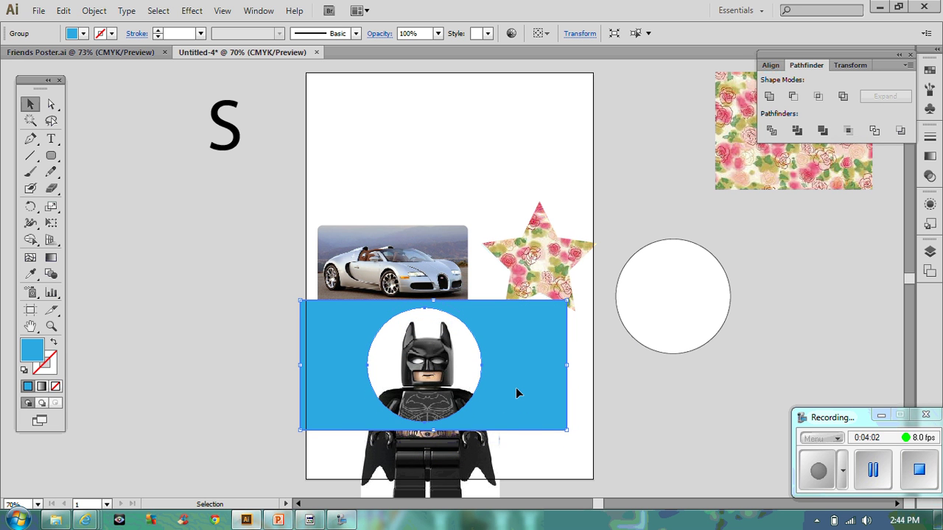
Shrink Batman to fit the circle window, then move it below the spare white circle.
click(416, 468)
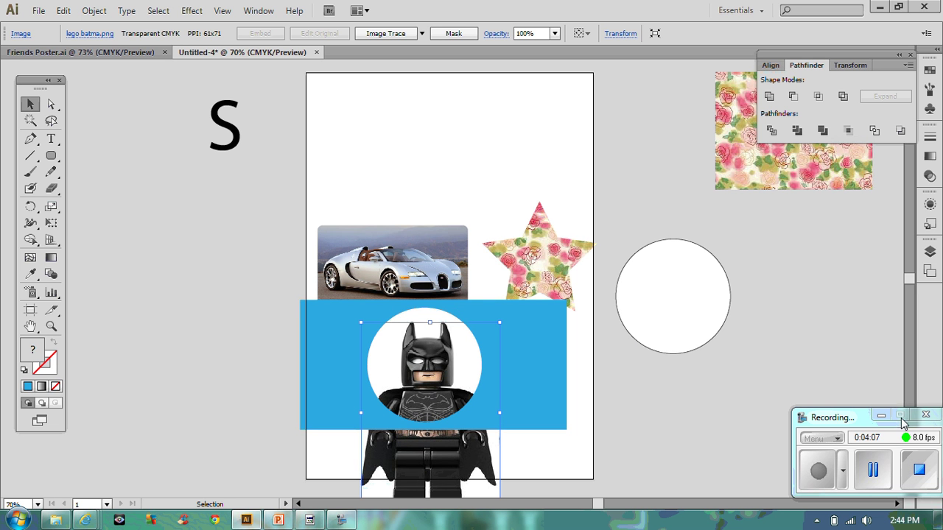
drag(868, 419, 838, 371)
scroll(909, 491, down, 2)
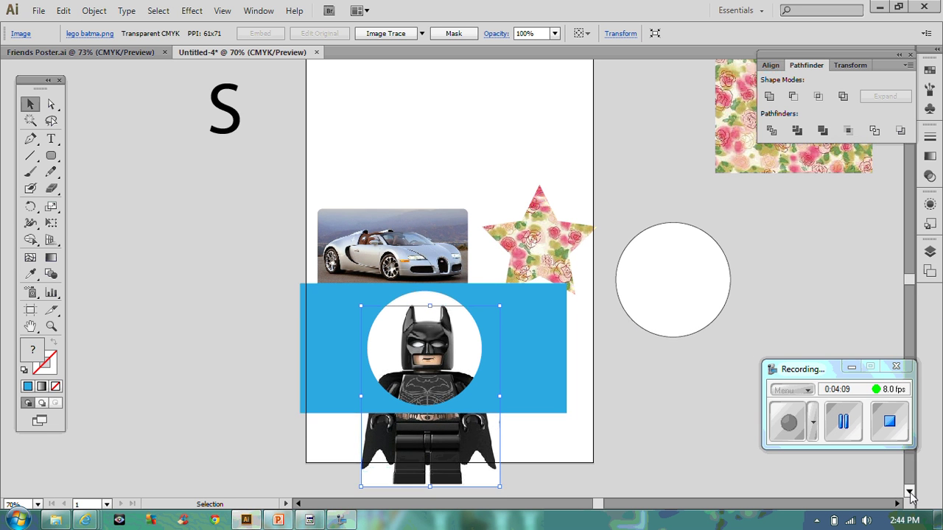
drag(500, 469, 483, 449)
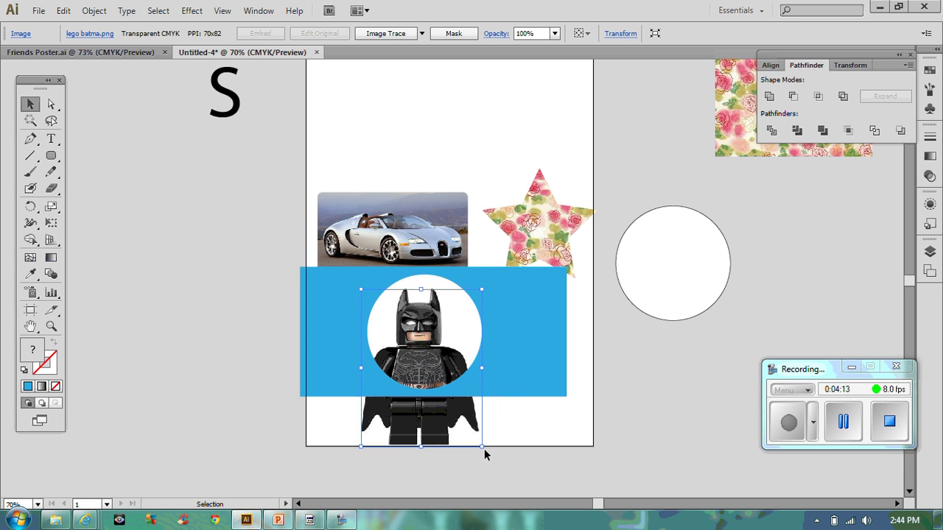
drag(444, 421, 452, 398)
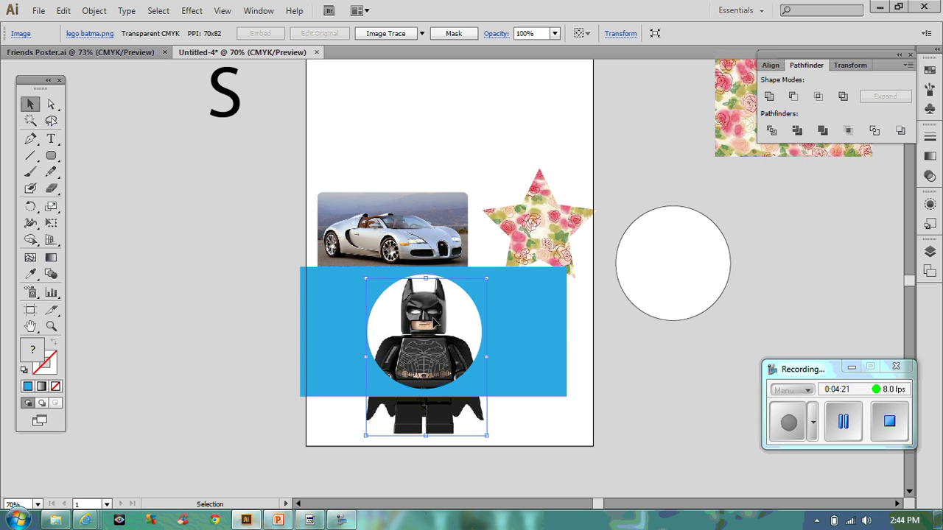
drag(434, 319, 680, 335)
Remove the spare circle's fill, position it over Batman, and attempt a Ctrl+7 clipping mask.
drag(685, 250, 684, 334)
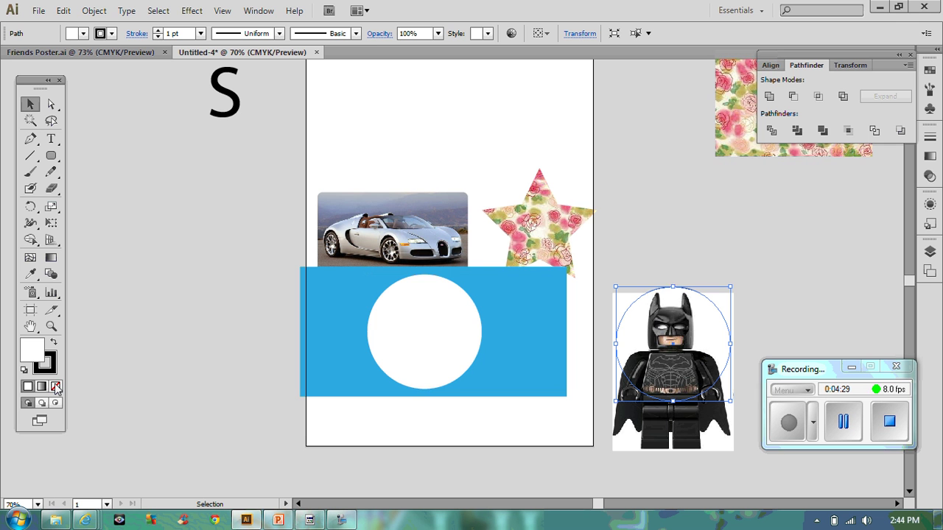
click(55, 386)
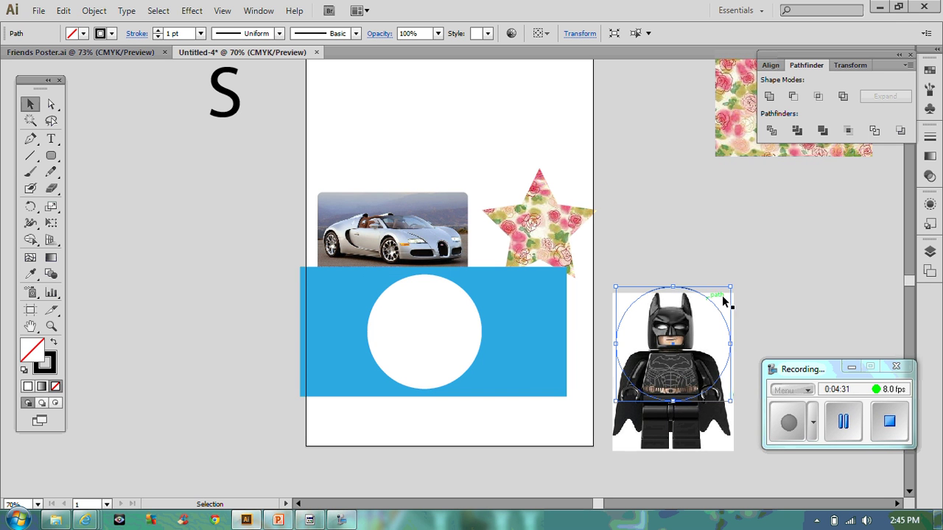
drag(712, 308, 712, 314)
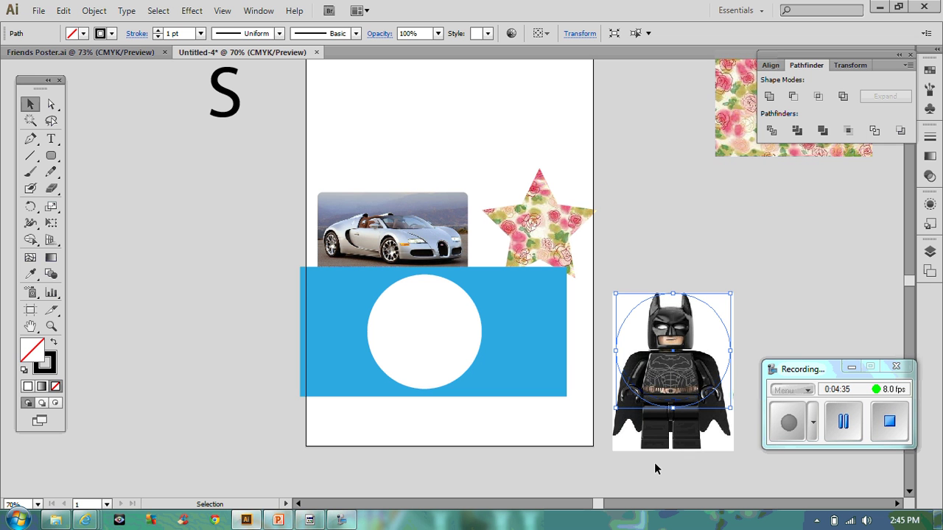
shift+click(658, 440)
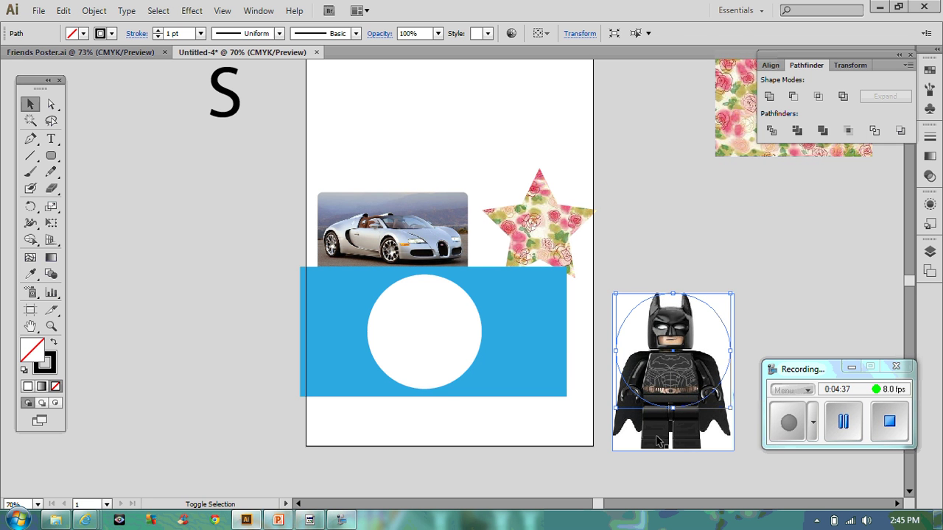
shift+click(658, 440)
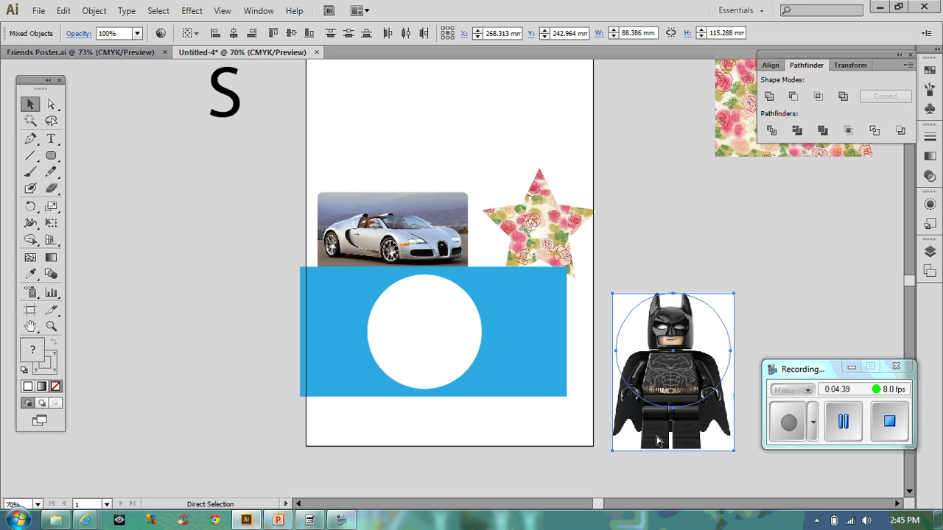
key(ctrl+7)
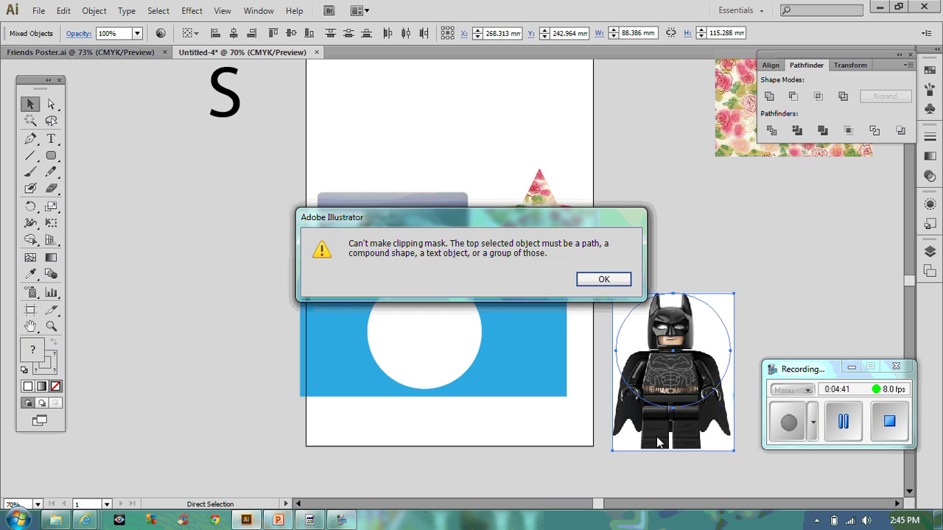
key(Return)
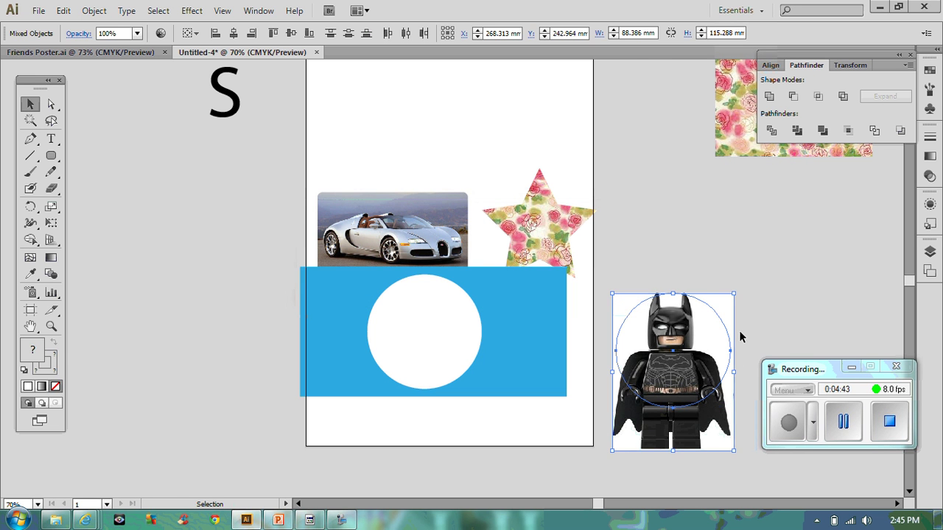
click(740, 336)
drag(700, 354, 738, 253)
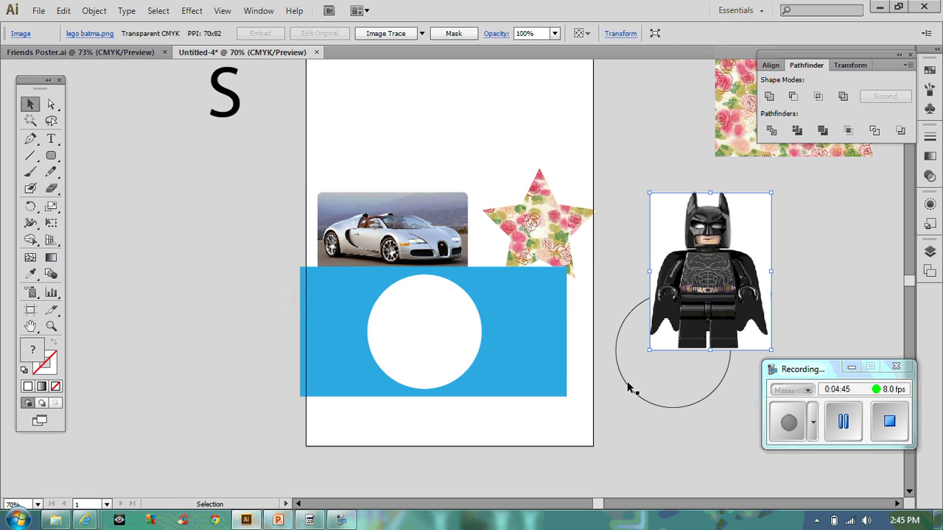
Bring the circle in front of Batman, set it over his head, and select both.
right_click(620, 371)
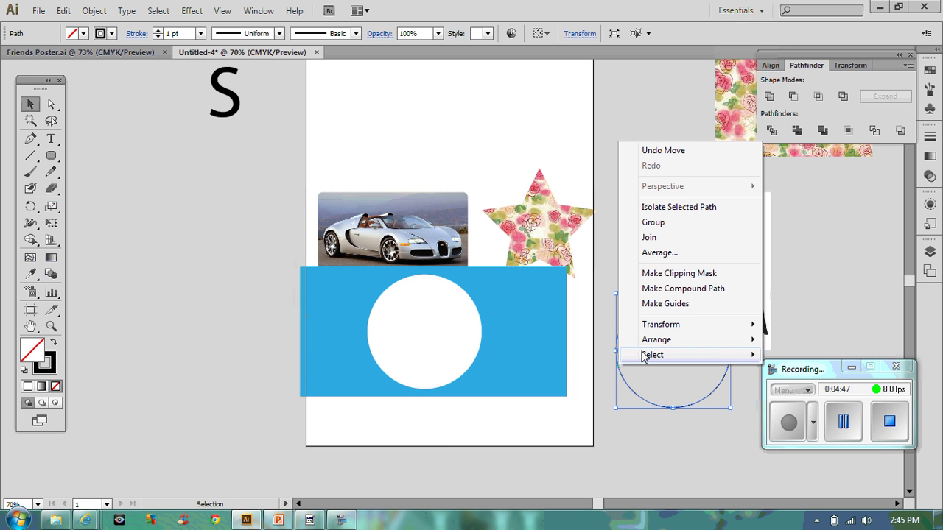
mouse_move(692, 332)
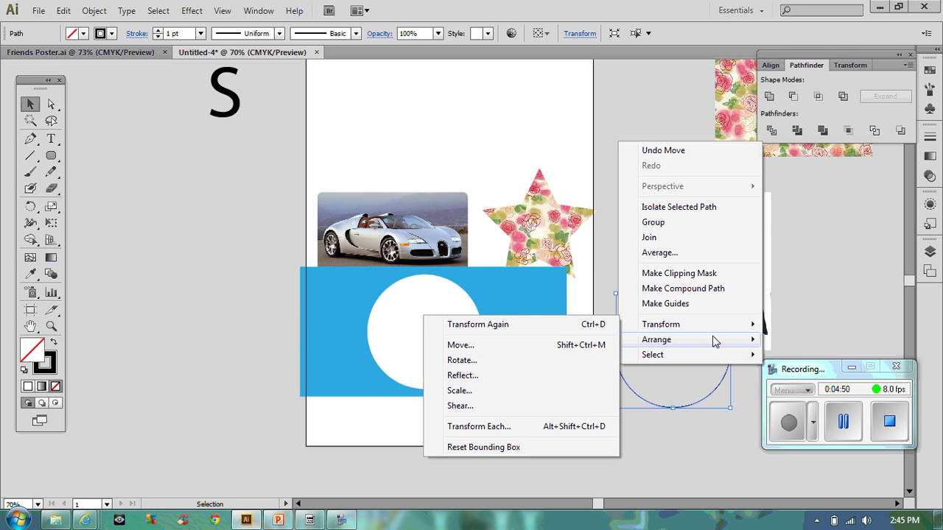
mouse_move(717, 341)
click(792, 342)
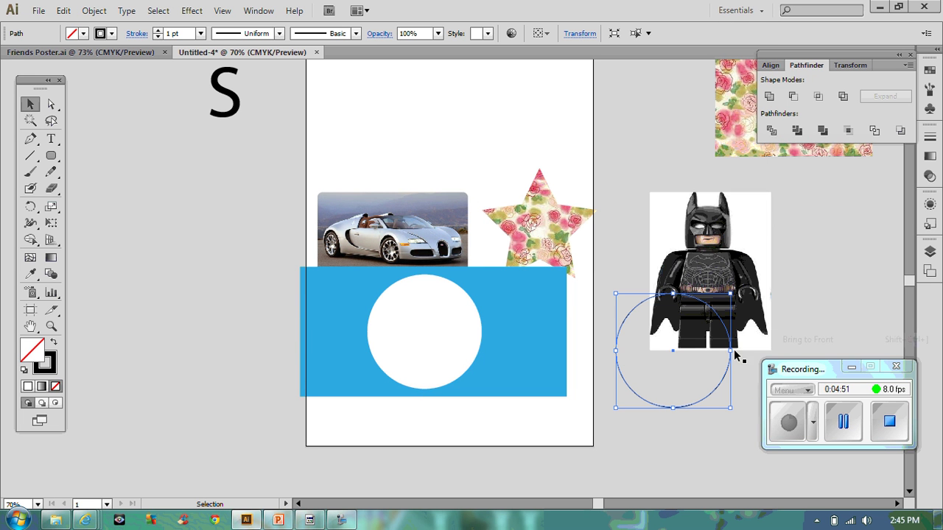
drag(626, 319, 666, 221)
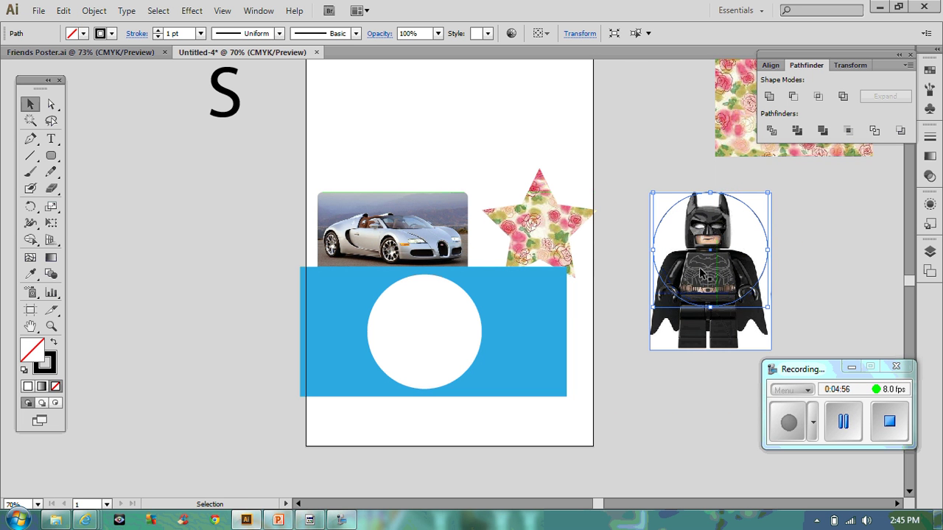
shift+click(709, 332)
Clip the Batman image to a circle and drop it into the white circle of the blue frame at the artboard bottom.
key(ctrl+7)
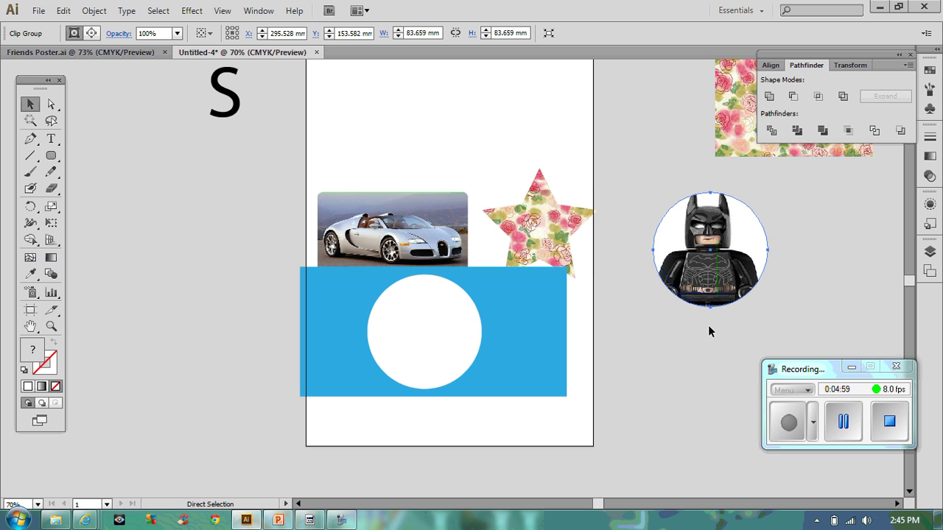
drag(698, 253, 176, 298)
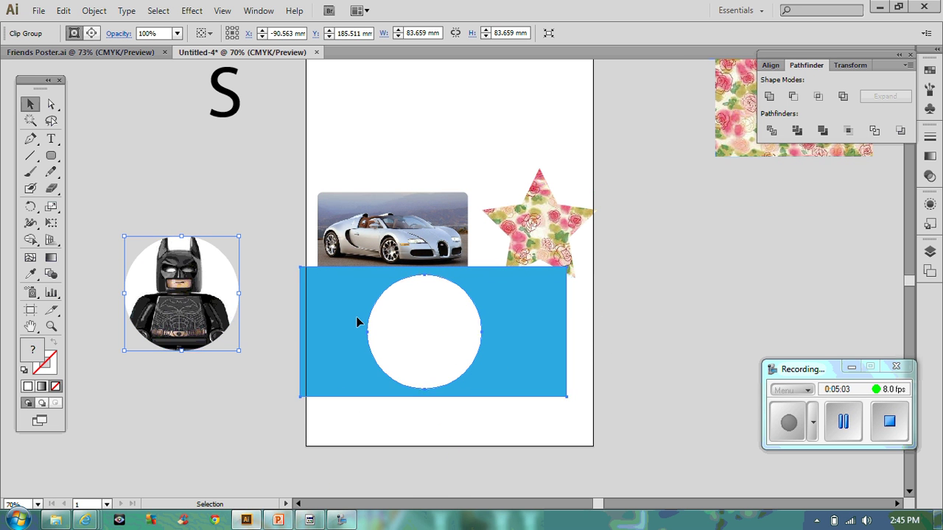
drag(356, 316, 367, 356)
drag(209, 297, 457, 376)
Use Arrange to change the blue frame group's stacking order so the Batman portrait shows.
right_click(525, 361)
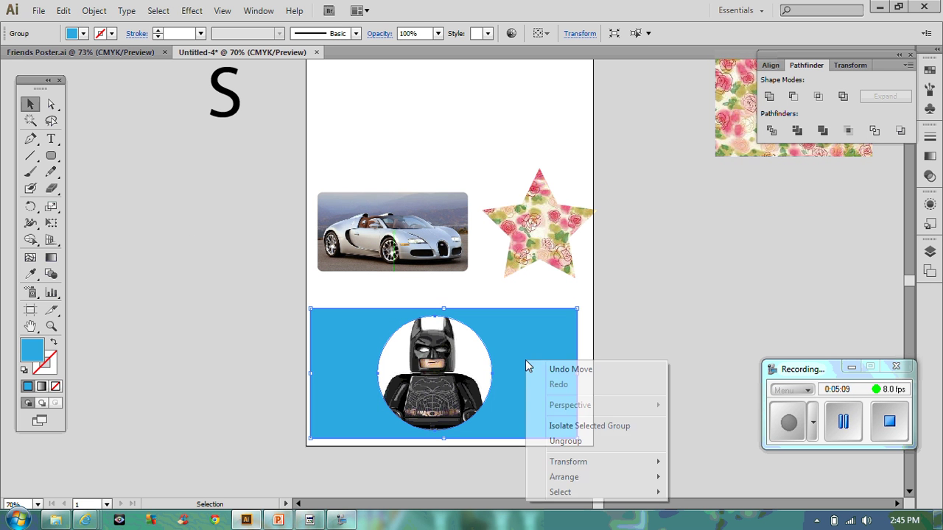
mouse_move(609, 468)
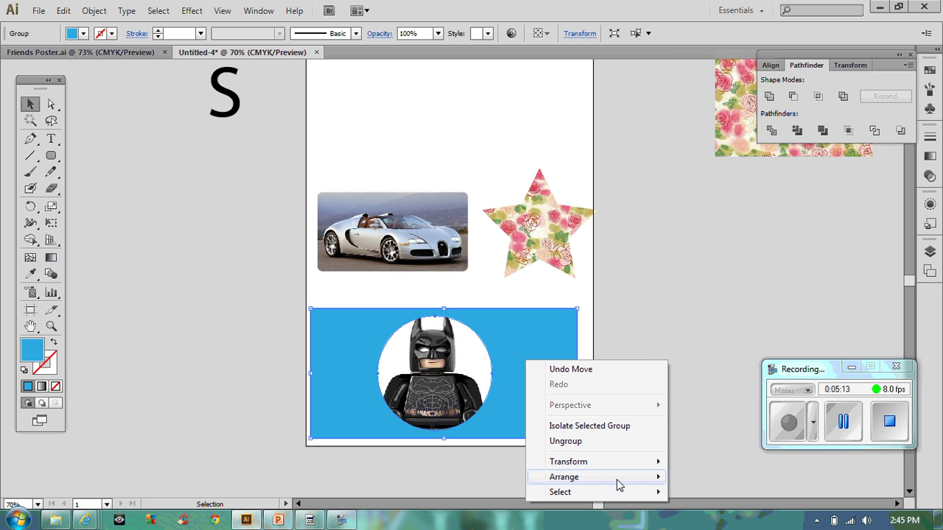
click(729, 414)
click(643, 341)
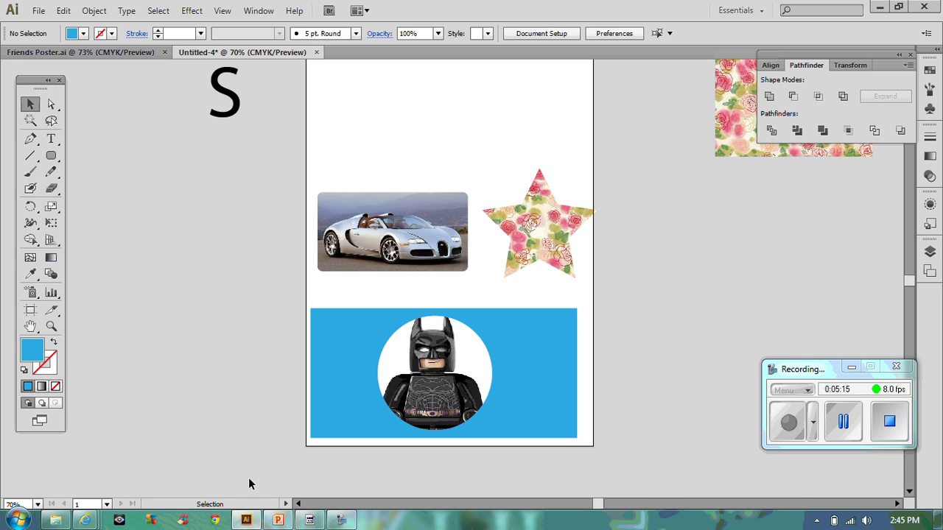
Select the frame and Batman portrait together and reposition them on the artboard.
drag(245, 290, 610, 468)
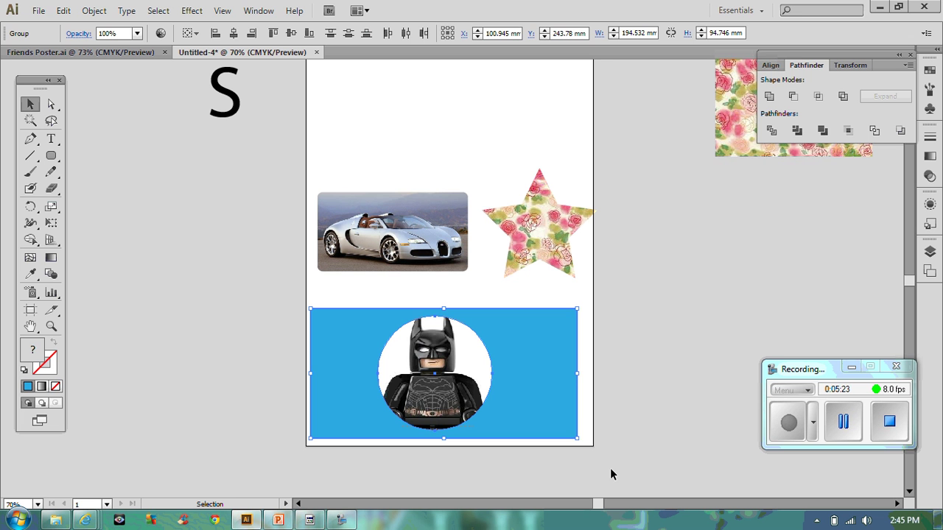
key(a)
key(v)
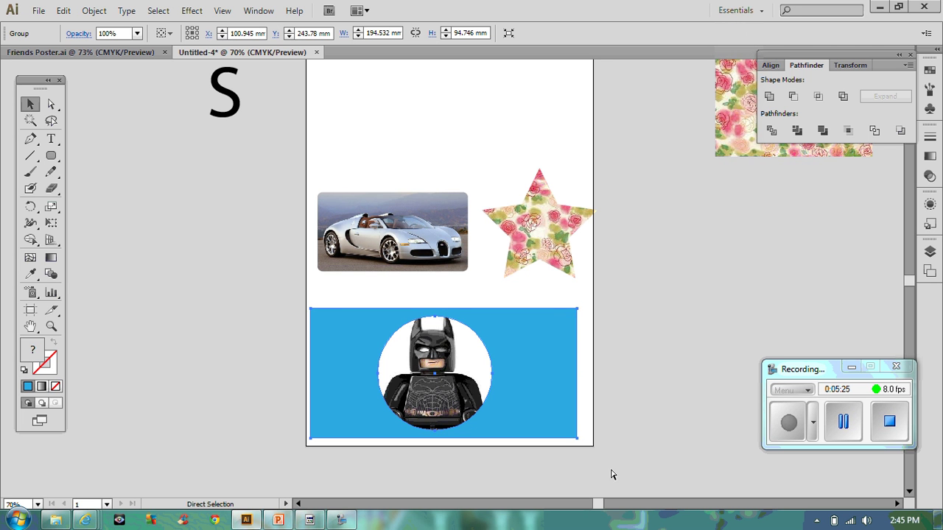
mouse_move(365, 360)
mouse_down()
mouse_move(535, 342)
mouse_move(361, 371)
mouse_move(365, 360)
mouse_up()
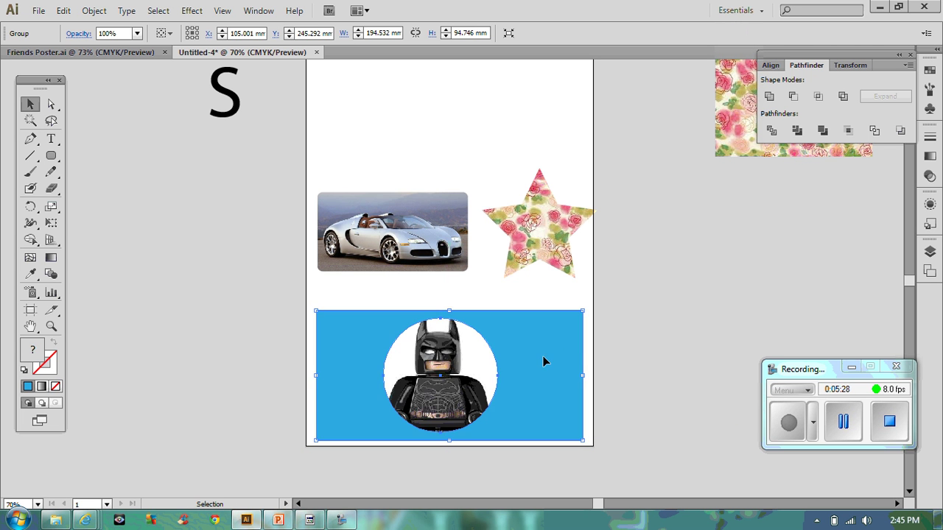
click(694, 359)
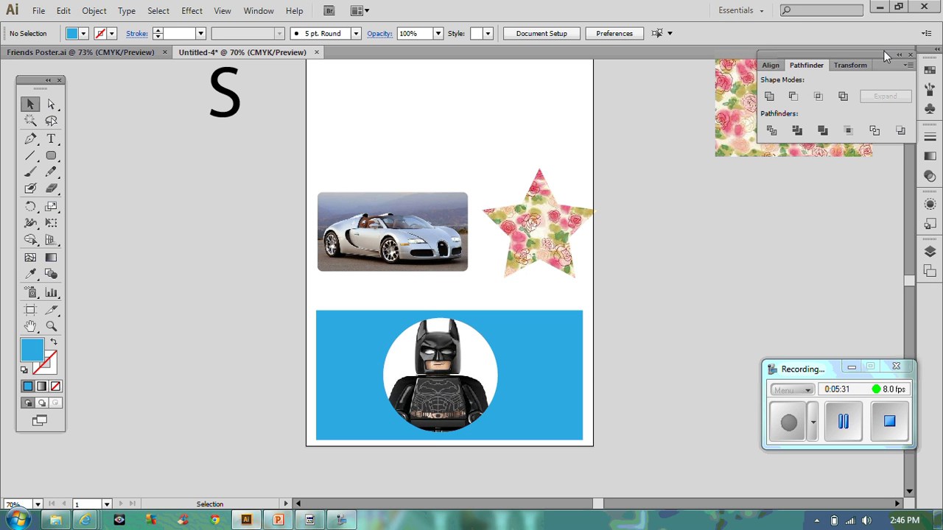
Close the Pathfinder panel and Alt-drag copies of the floral image over the artboard top.
click(909, 54)
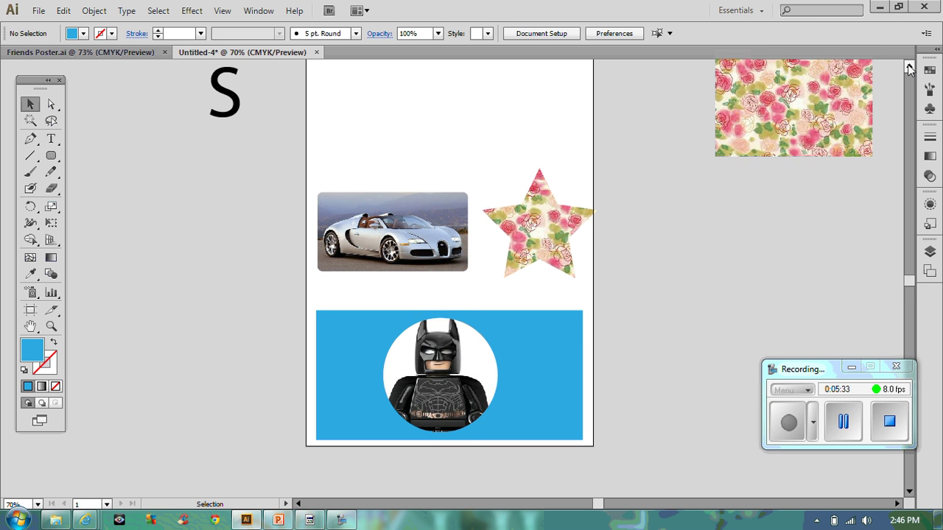
click(908, 67)
click(908, 67)
drag(839, 131, 636, 145)
drag(772, 122, 711, 253)
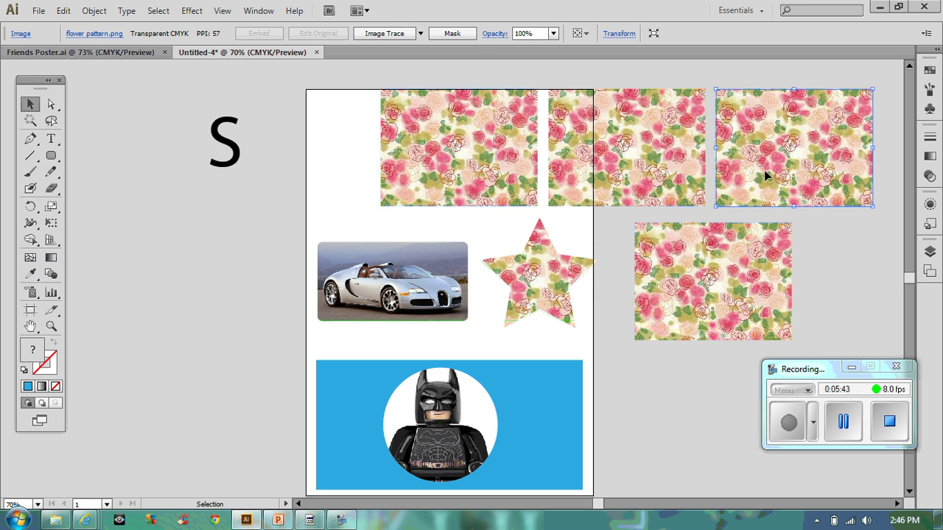
Delete the extra floral copy and move the lower floral image into the top row.
key(ctrl+shift+a)
click(763, 170)
key(Delete)
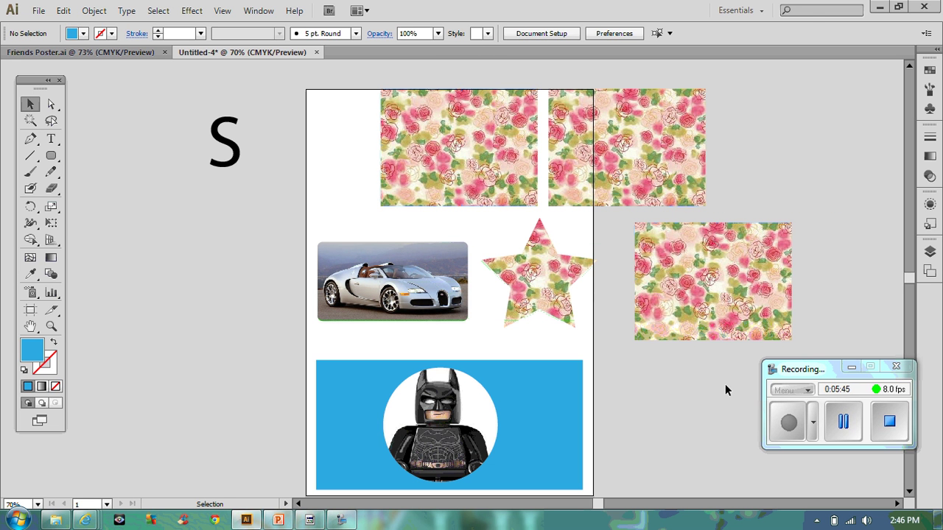
drag(718, 293, 803, 153)
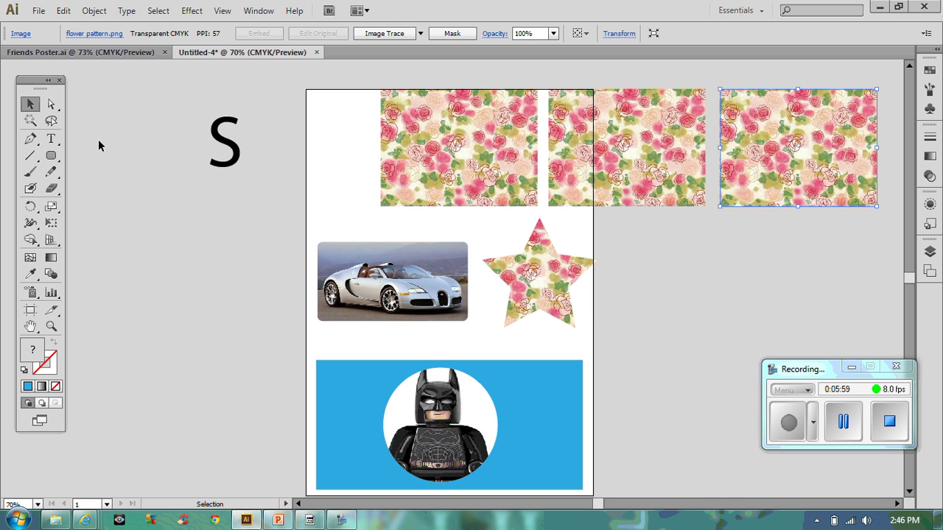
Expand the letter S with Object > Expand and swap its fill and stroke to a hollow outline.
click(236, 152)
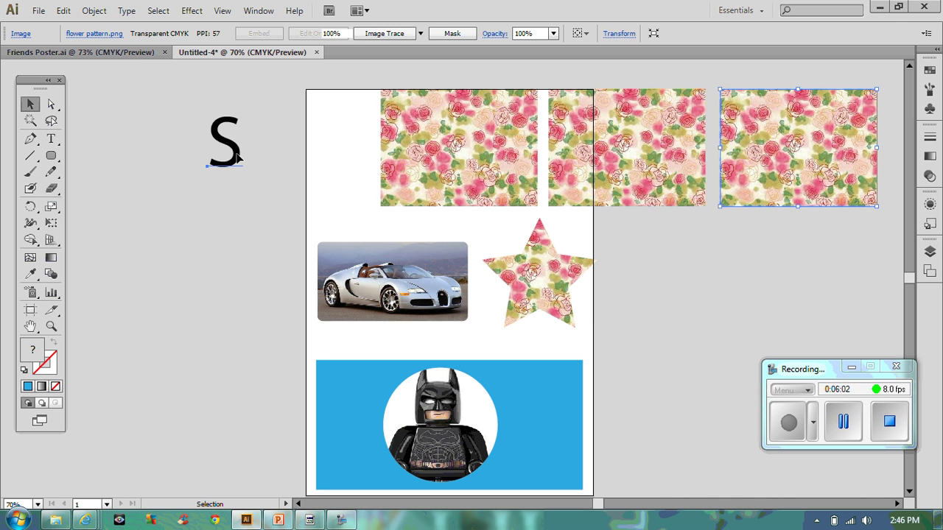
click(85, 12)
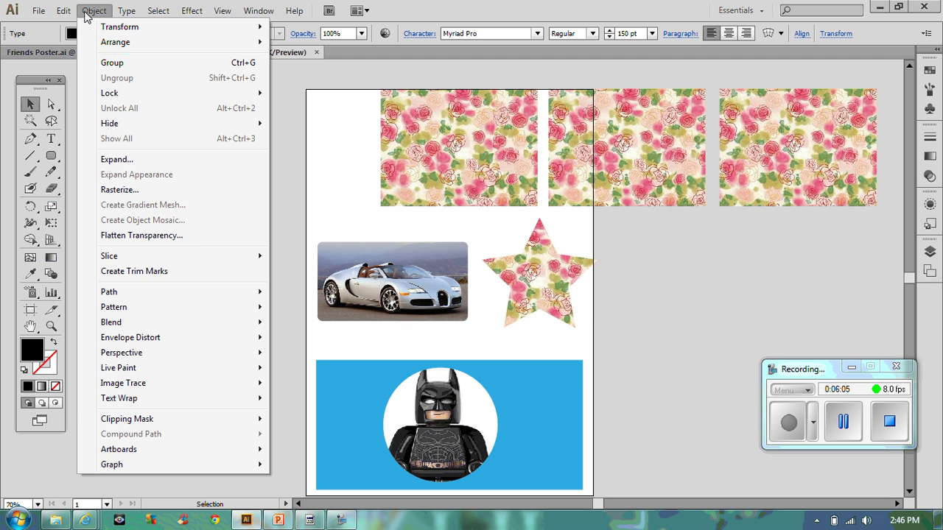
click(134, 159)
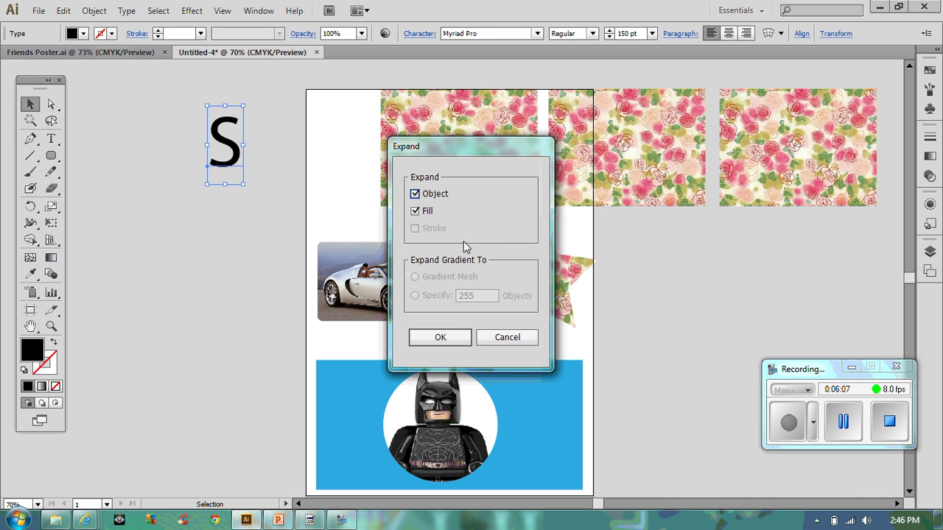
click(457, 337)
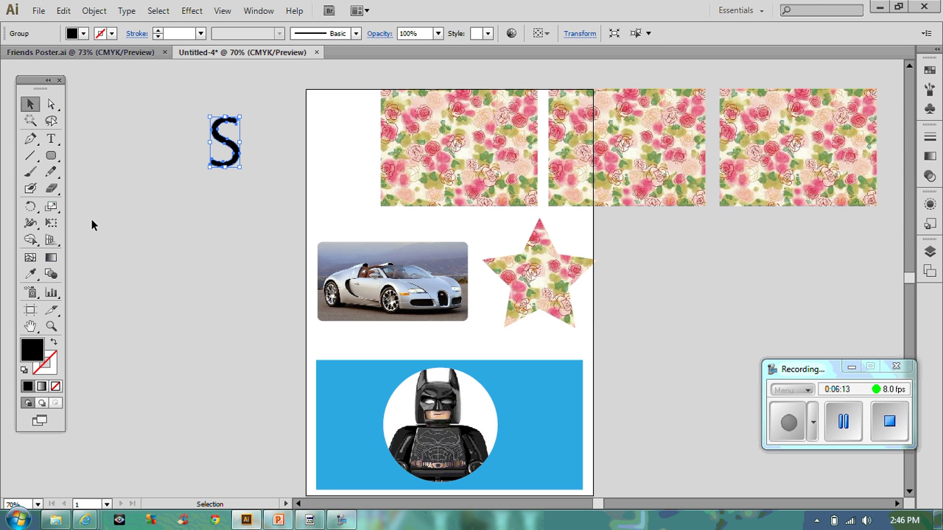
click(54, 345)
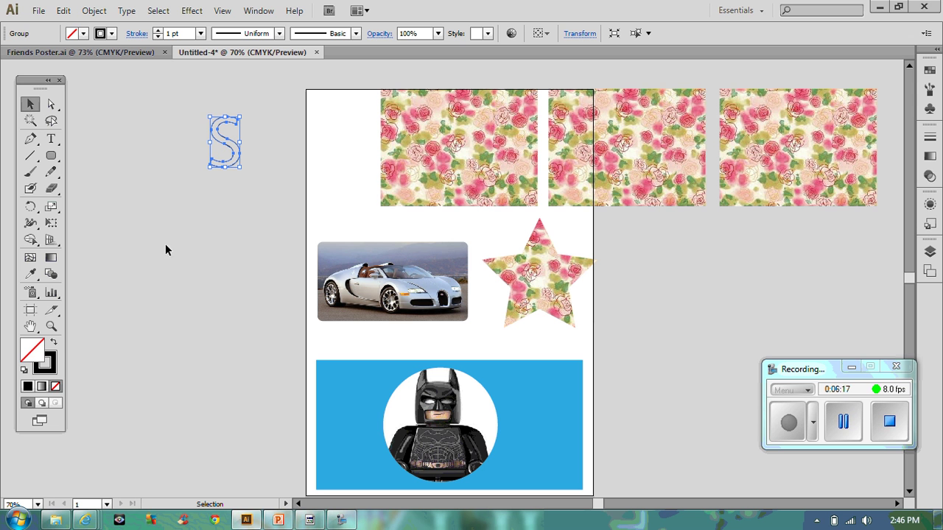
click(32, 105)
click(51, 138)
Type the letters L and C as separate text objects below the S.
click(178, 257)
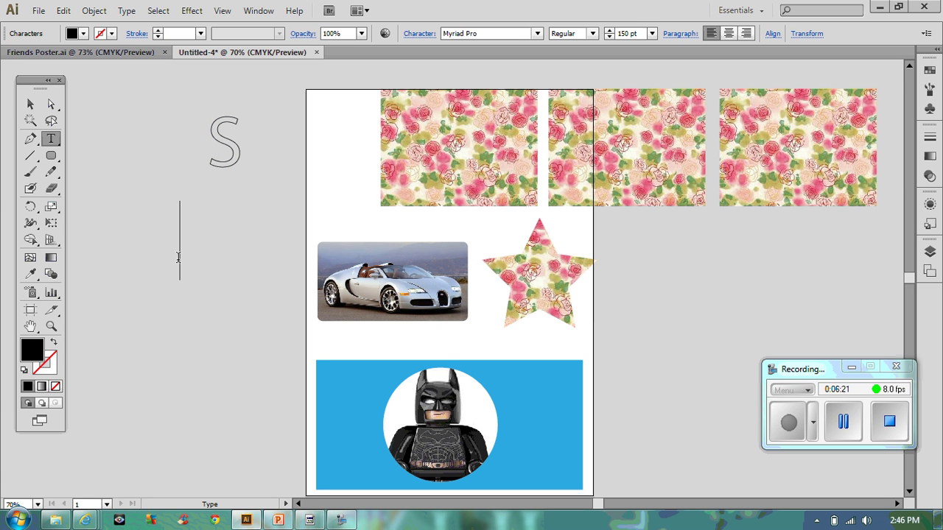
text(L)
click(31, 104)
click(124, 269)
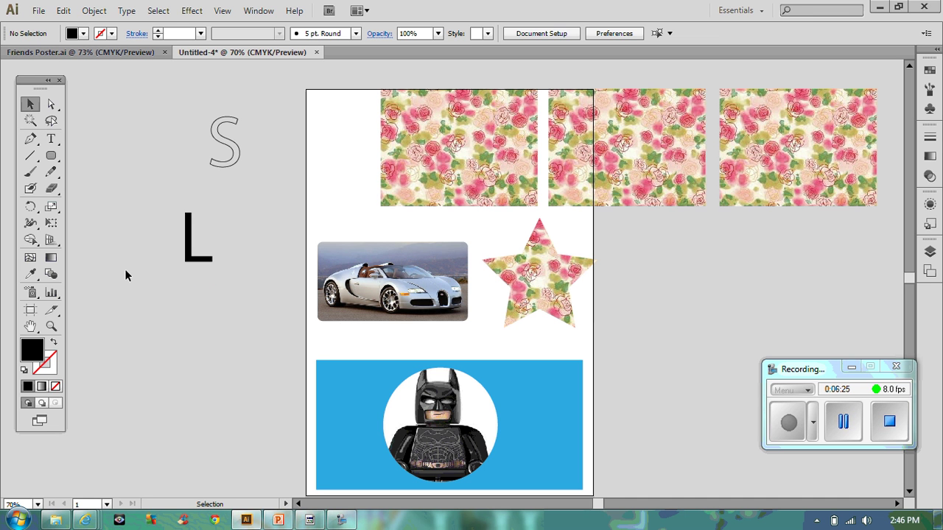
click(50, 139)
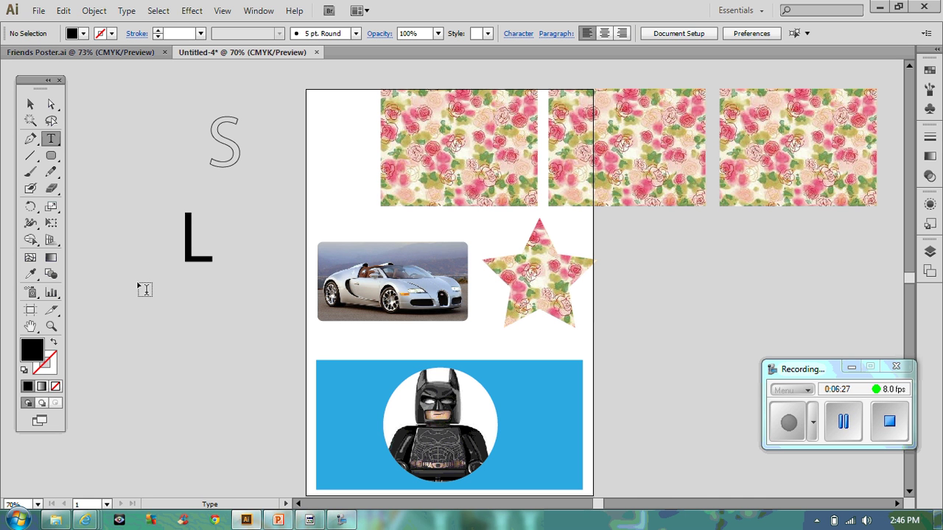
click(186, 338)
text(C)
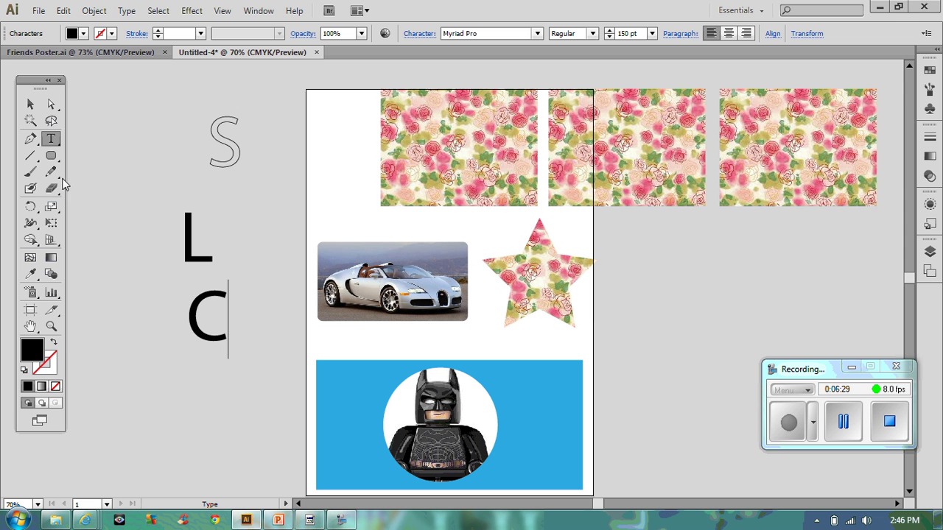
click(30, 104)
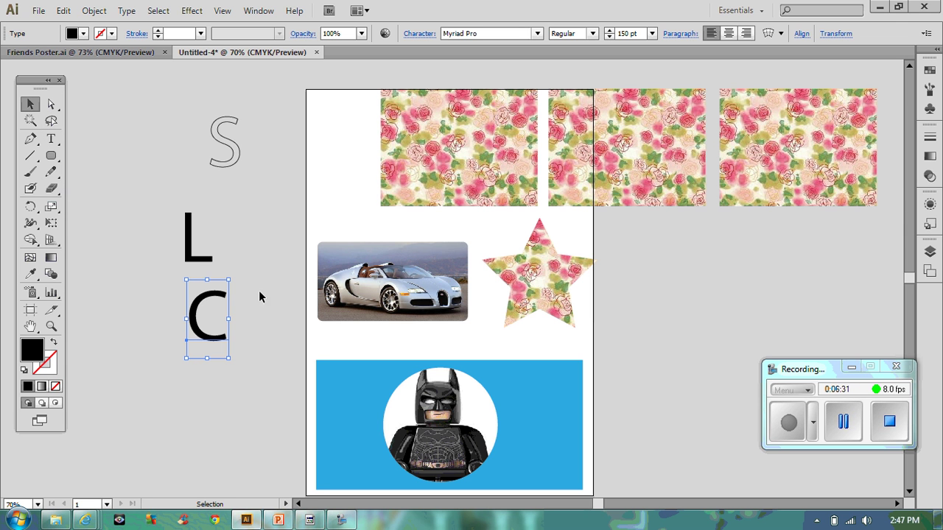
Expand the L and C into shapes and swap fill and stroke to outline them.
shift+click(200, 254)
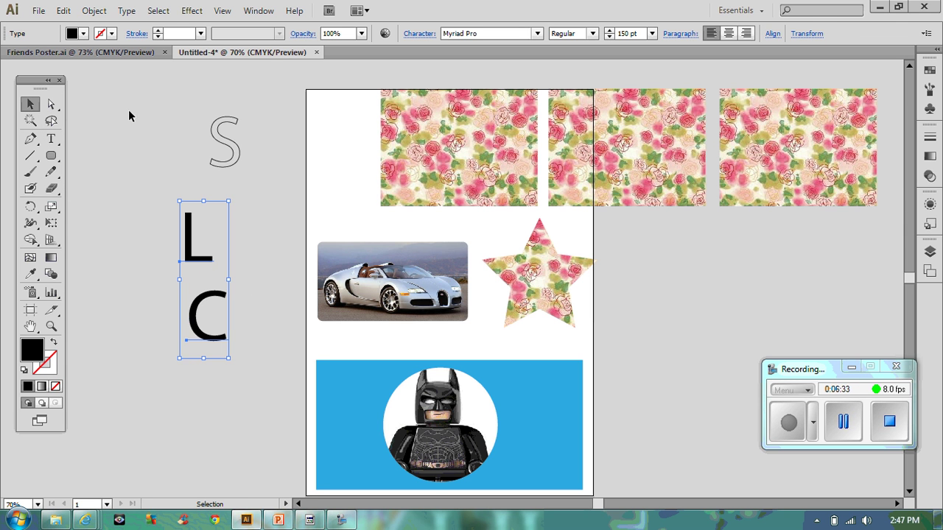
click(93, 11)
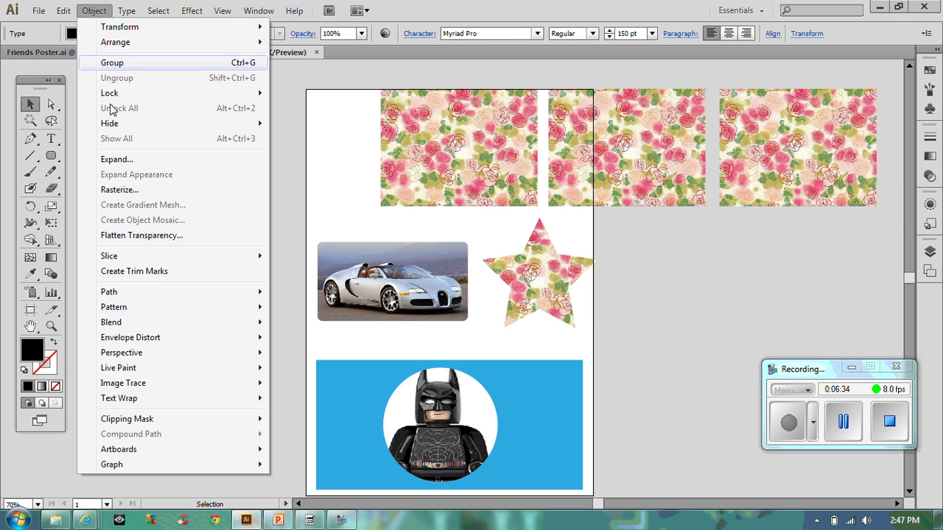
click(114, 160)
click(439, 337)
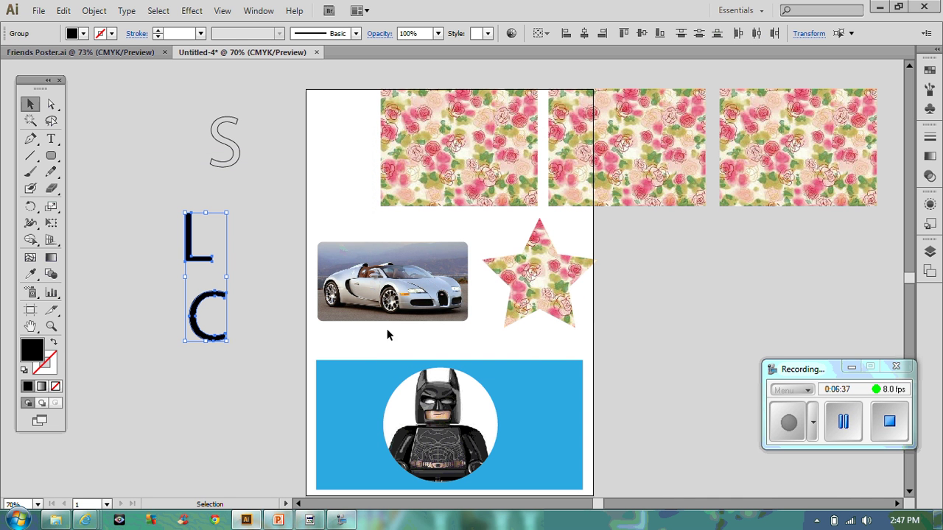
click(54, 343)
click(164, 270)
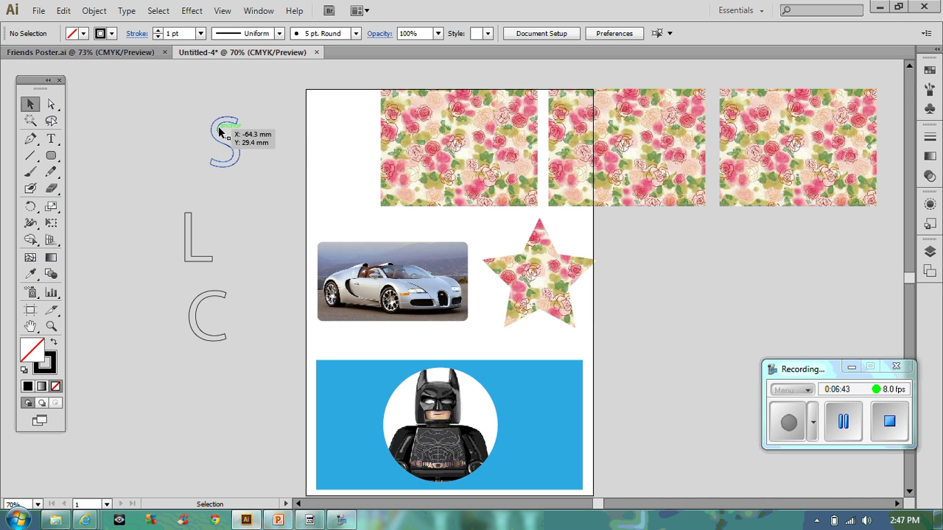
Move the S onto the top-left rose tile and try a clipping mask, dismissing the error alert.
drag(236, 128, 438, 129)
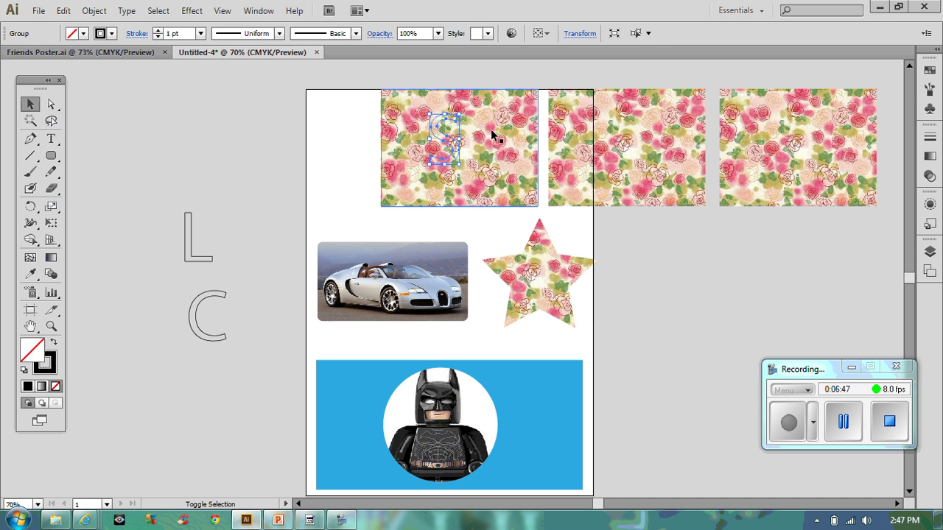
shift+click(492, 135)
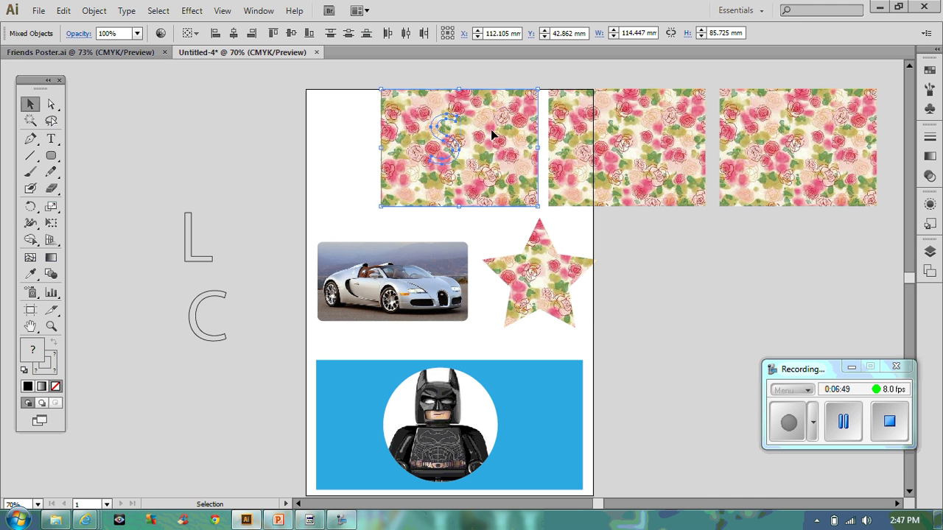
key(ctrl)
key(ctrl+7)
key(Return)
click(305, 172)
Move the rose tile aside and bring the S outline to the front.
drag(486, 131, 280, 126)
click(436, 142)
right_click(437, 139)
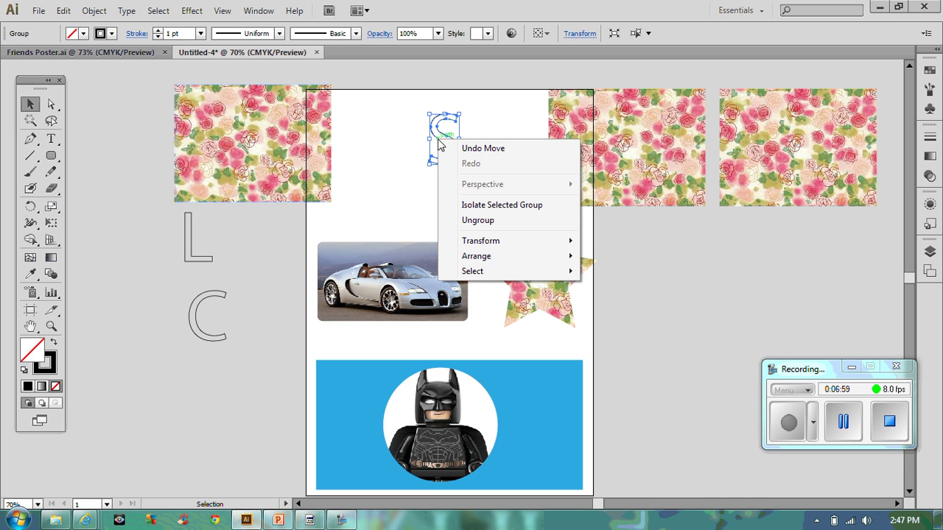
mouse_move(499, 258)
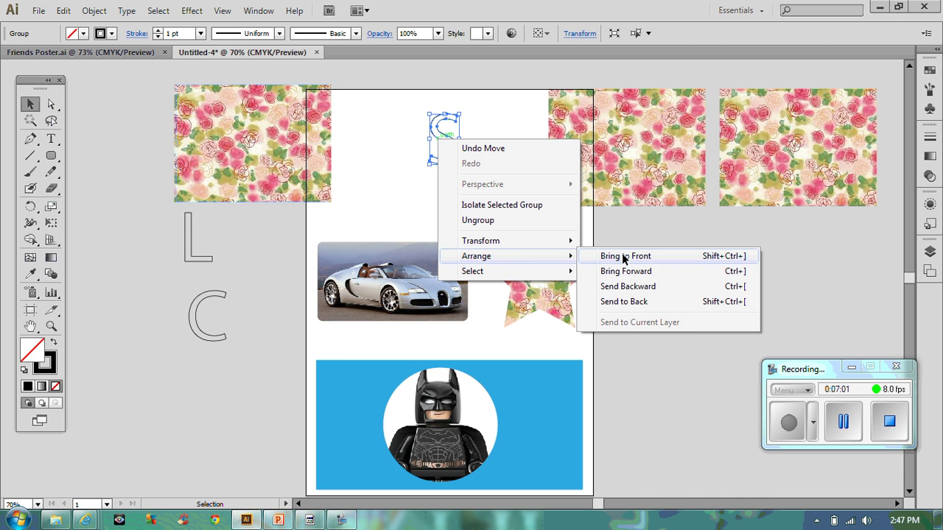
click(621, 255)
Bring the L and C to the front, then set the S over the left floral tile with both selected.
drag(158, 210, 259, 343)
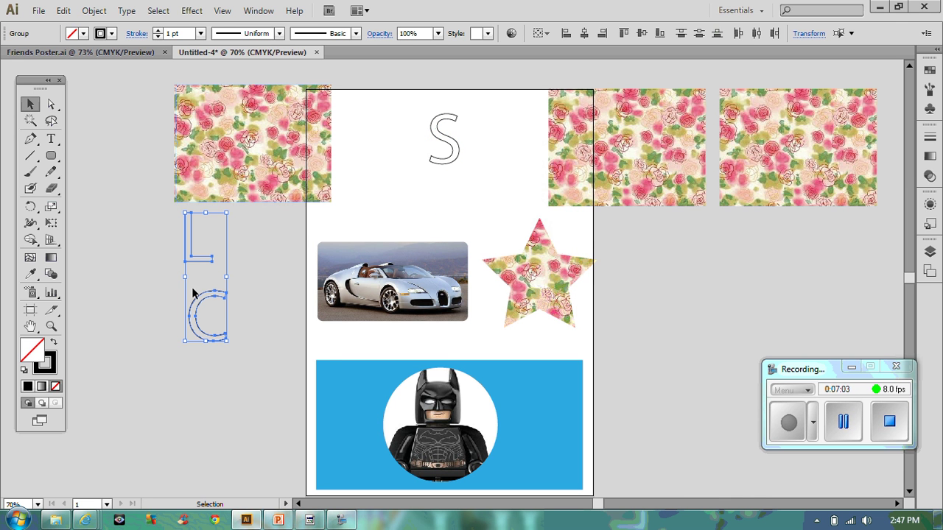
right_click(196, 299)
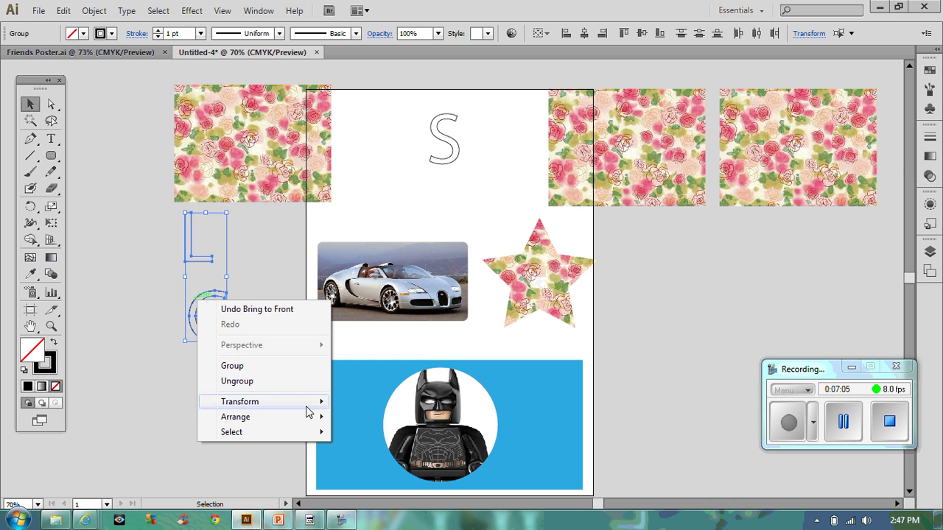
mouse_move(316, 418)
click(361, 418)
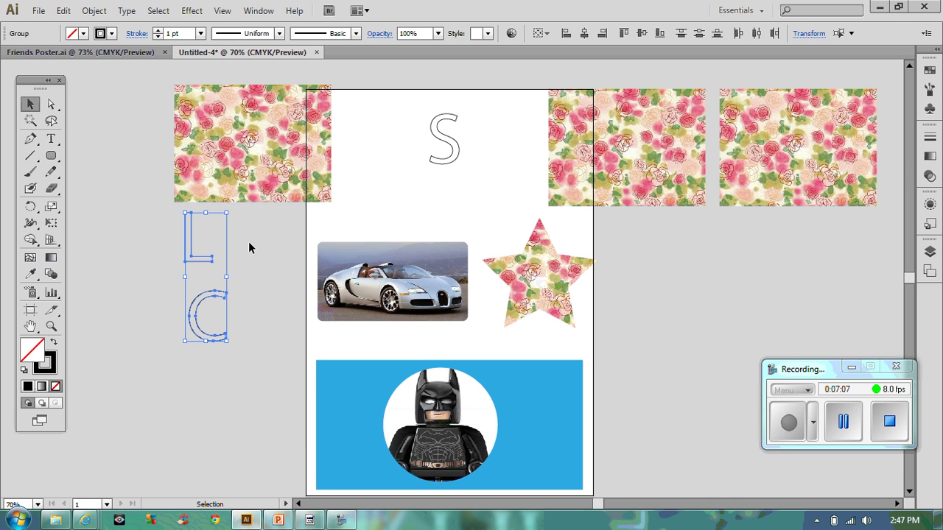
click(519, 150)
drag(451, 148, 234, 144)
shift+click(273, 152)
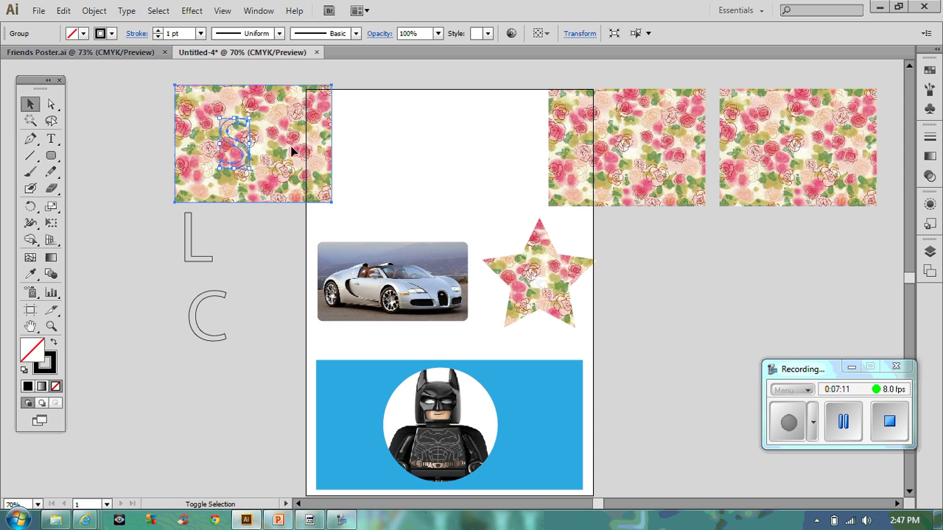
Clip the floral tile to the S and move the floral S to the artboard's top-left.
key(ctrl)
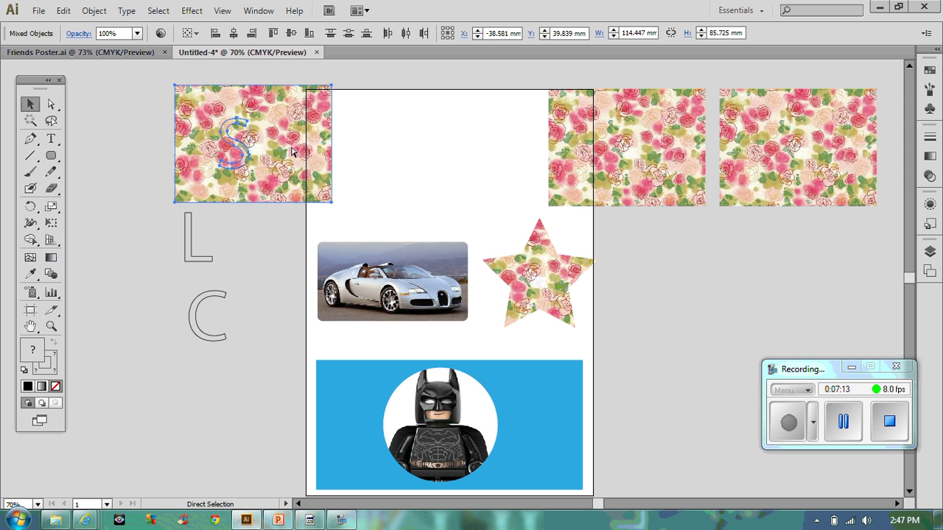
key(ctrl+7)
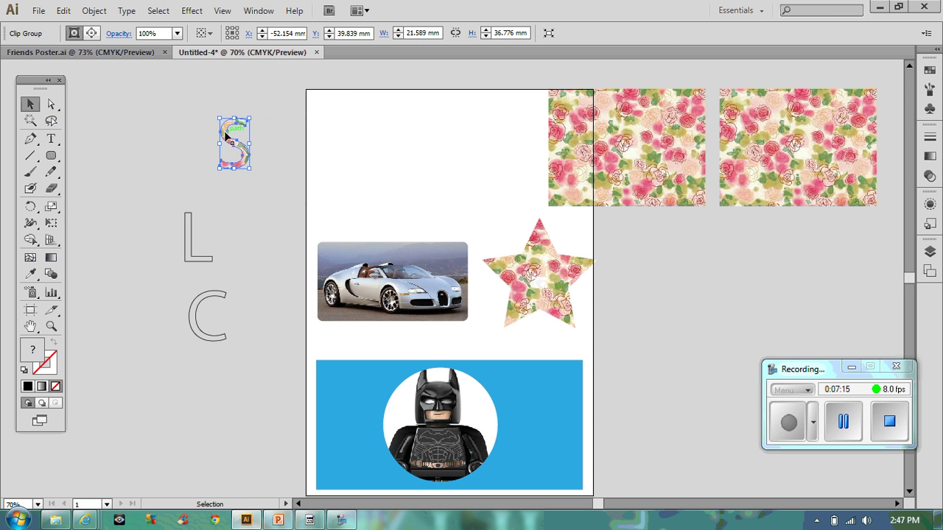
drag(237, 127, 343, 124)
click(188, 151)
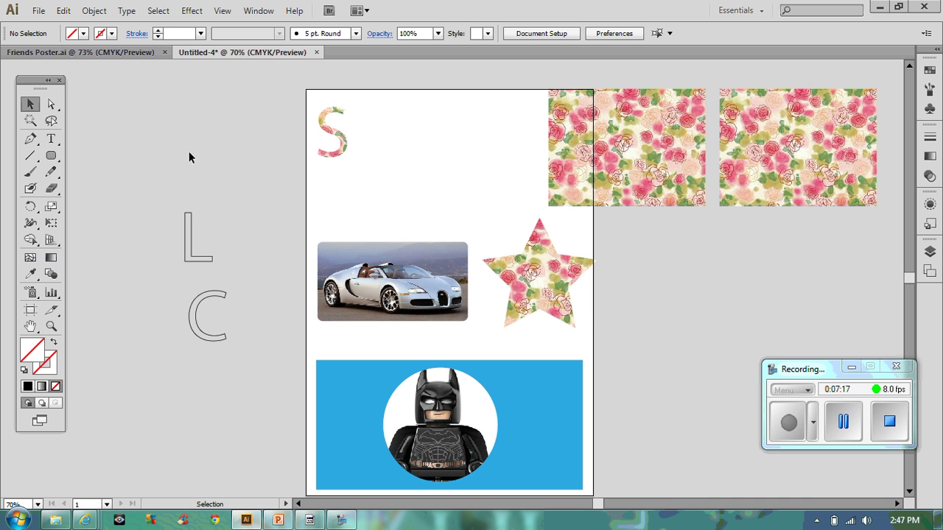
Clip the middle floral tile to the L and place it beside the S.
drag(186, 227, 619, 136)
shift+click(692, 108)
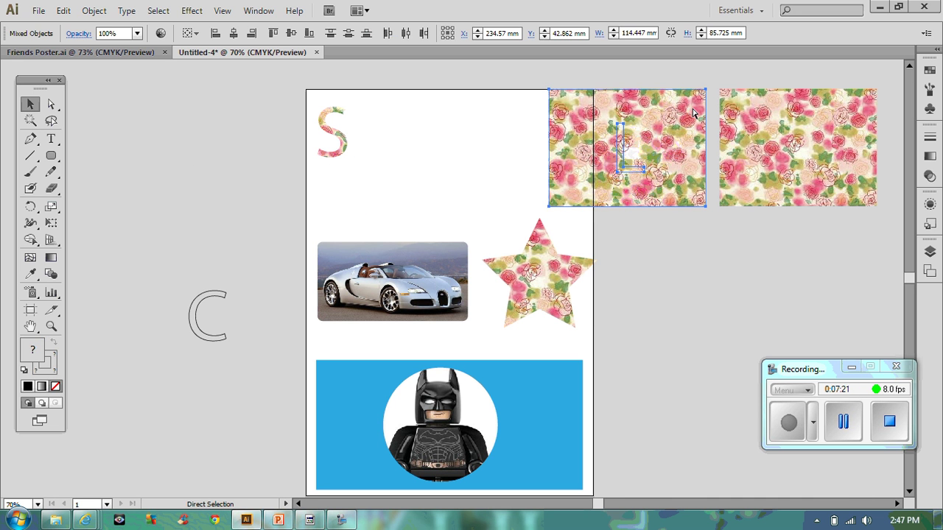
key(ctrl+7)
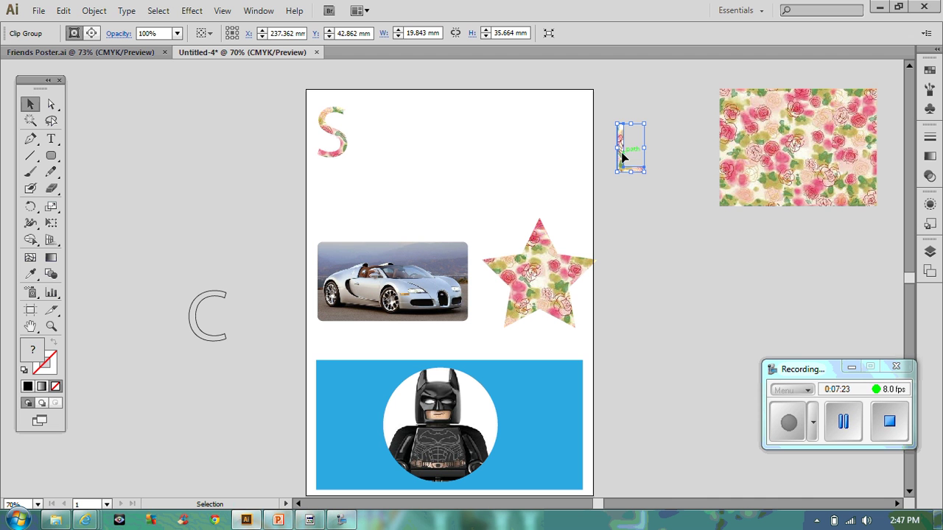
drag(621, 151, 364, 139)
Clip the rightmost floral tile to the C and place it after SL.
drag(218, 296, 787, 127)
shift+click(852, 131)
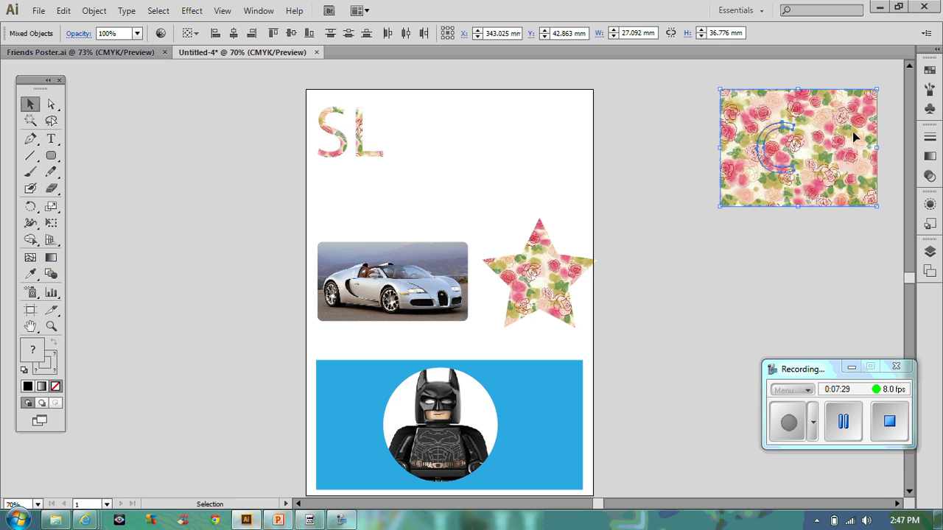
key(ctrl+7)
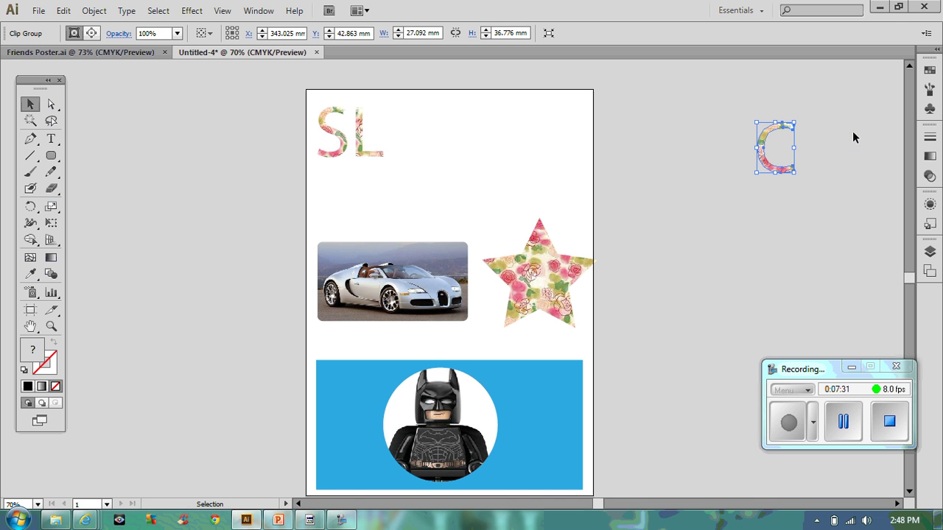
drag(752, 154, 393, 141)
click(487, 161)
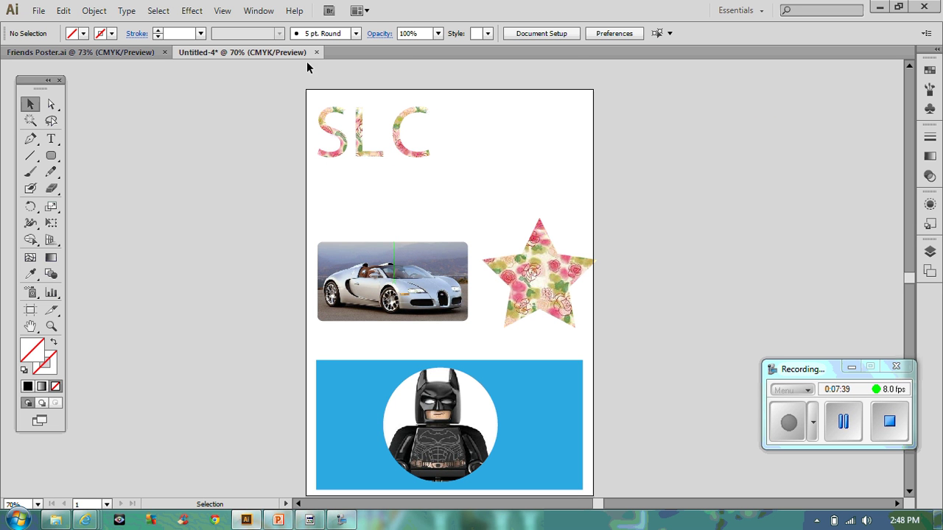
Open the Align panel and distribute the S, L and C evenly by their horizontal centres.
click(259, 10)
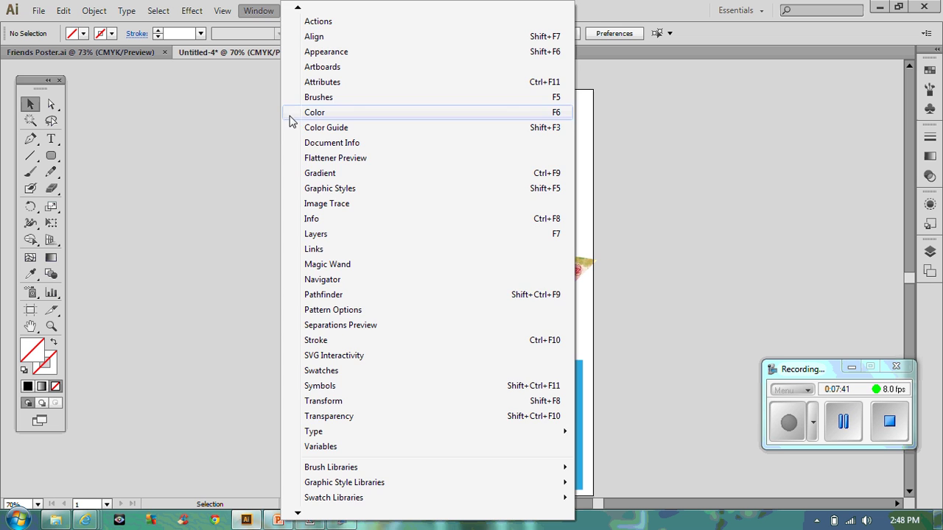
click(317, 37)
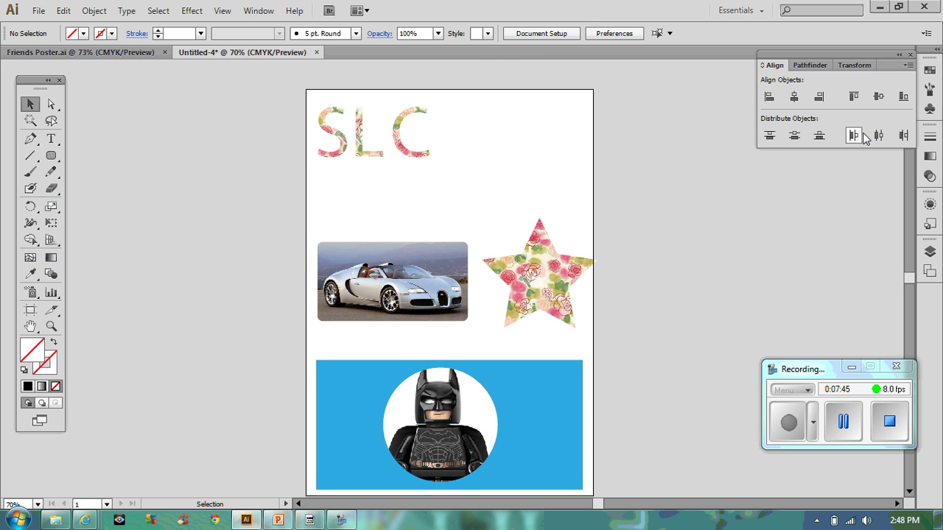
drag(264, 93, 456, 171)
drag(270, 93, 496, 171)
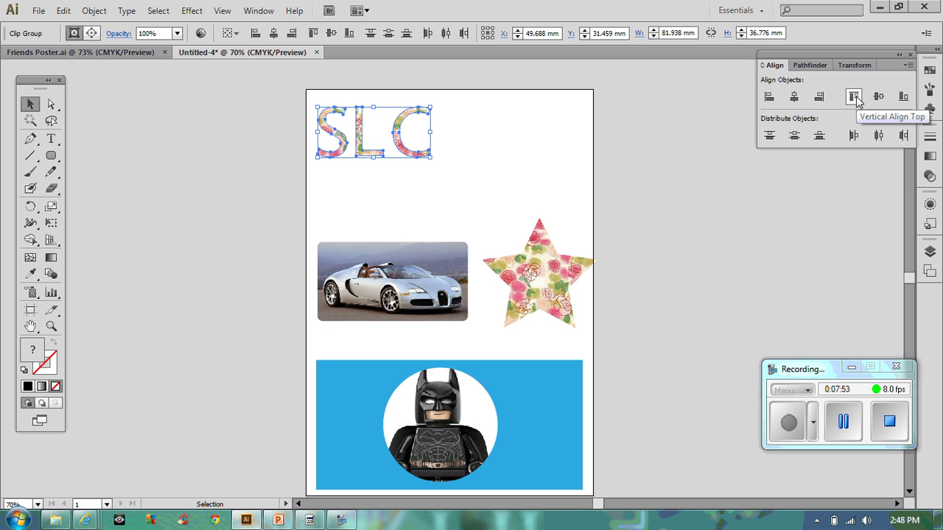
click(793, 97)
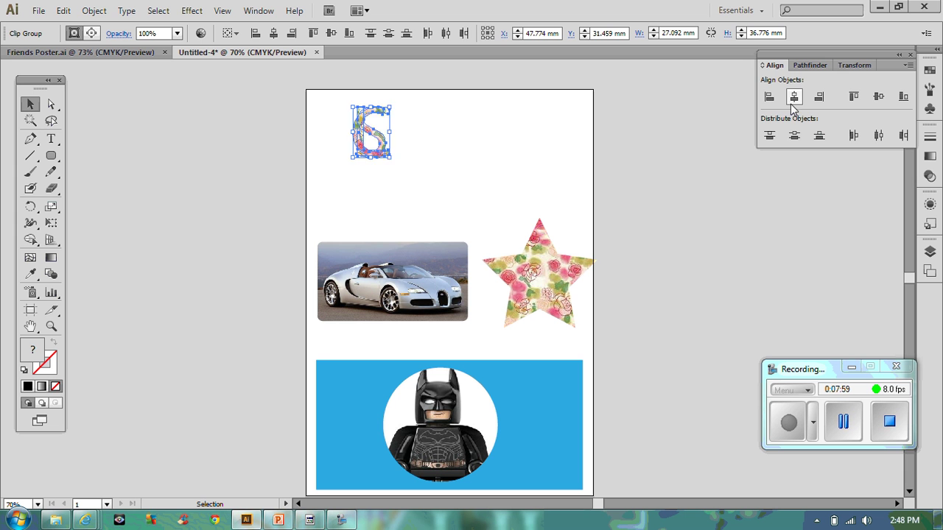
key(ctrl+z)
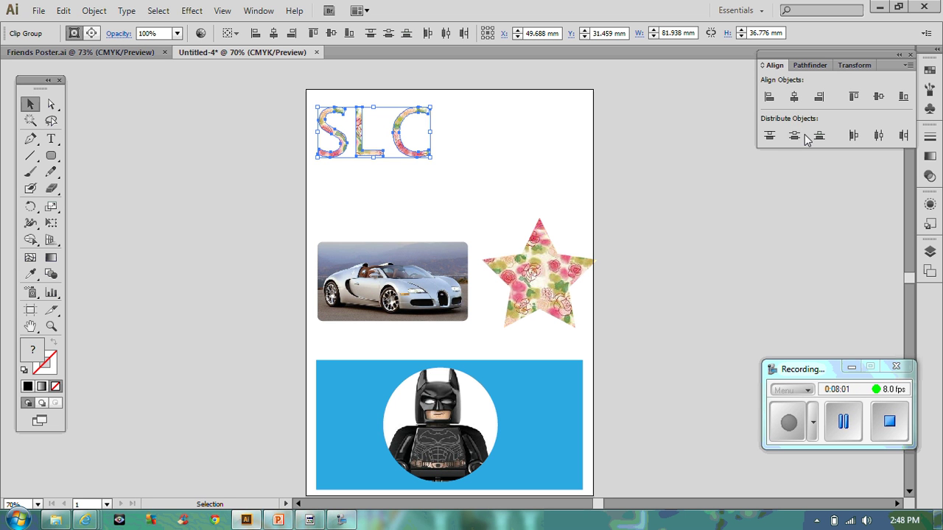
click(877, 136)
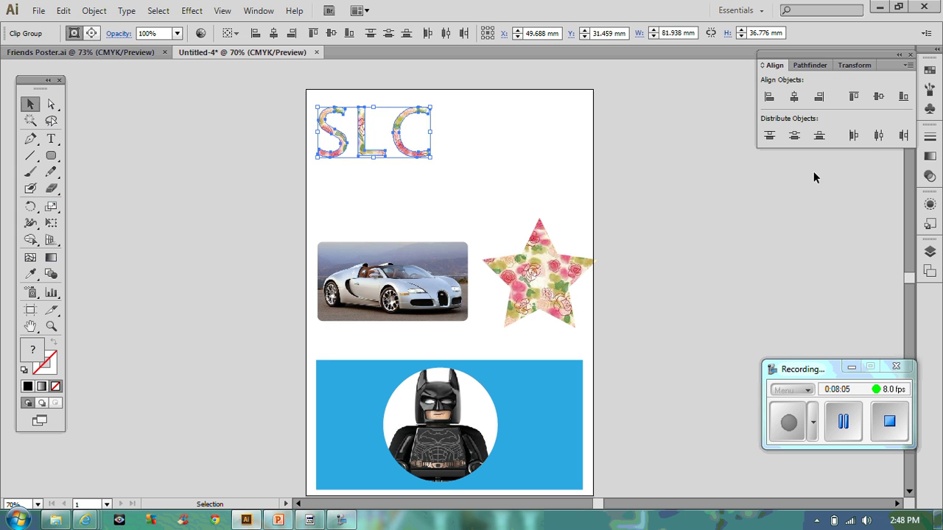
click(726, 157)
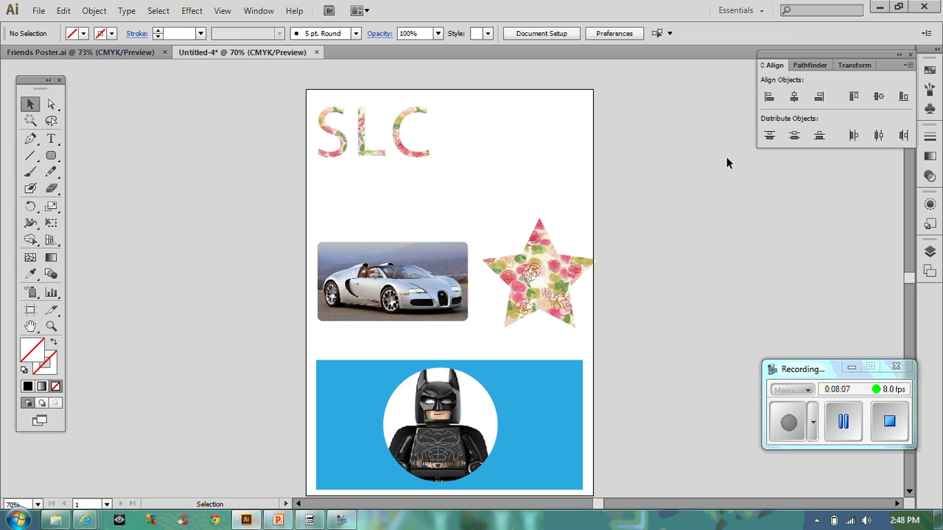